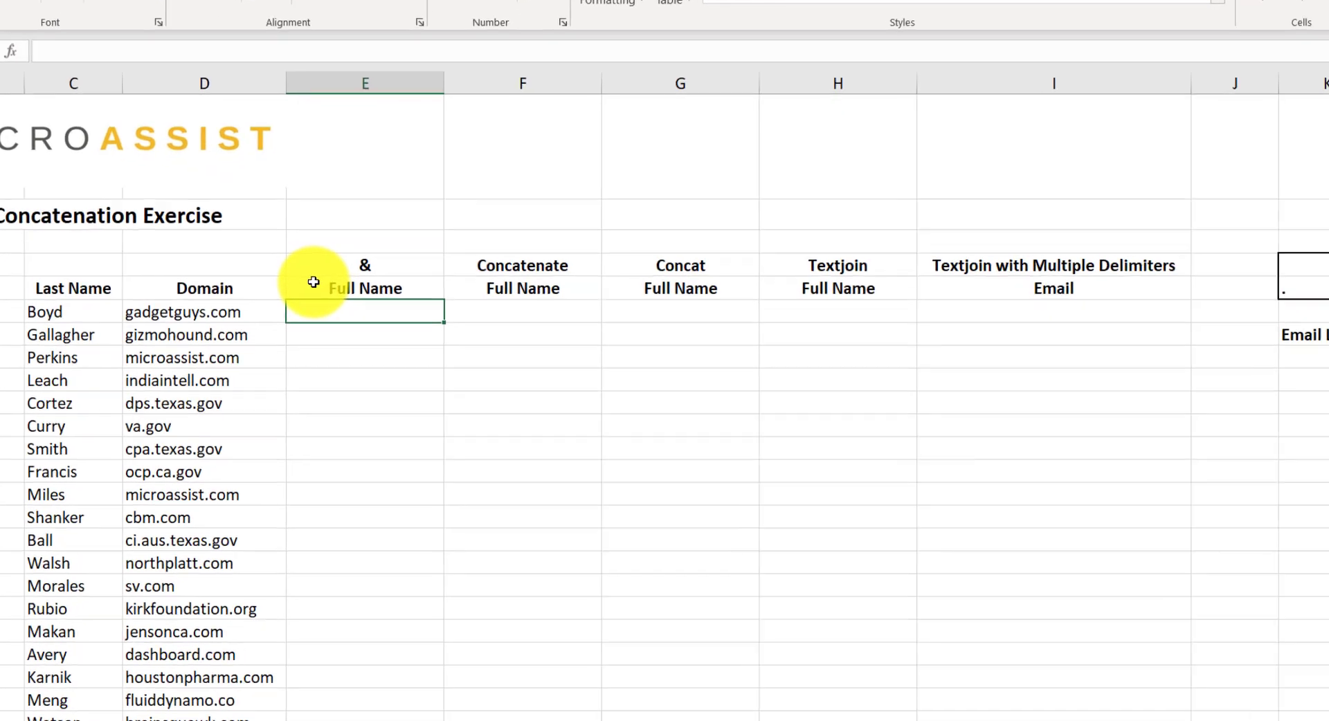
# Step: Enter =A6&" "&B6&" "&C6 in E6 to build the full name, and fill the formula down to row 29
pyautogui.write('=')
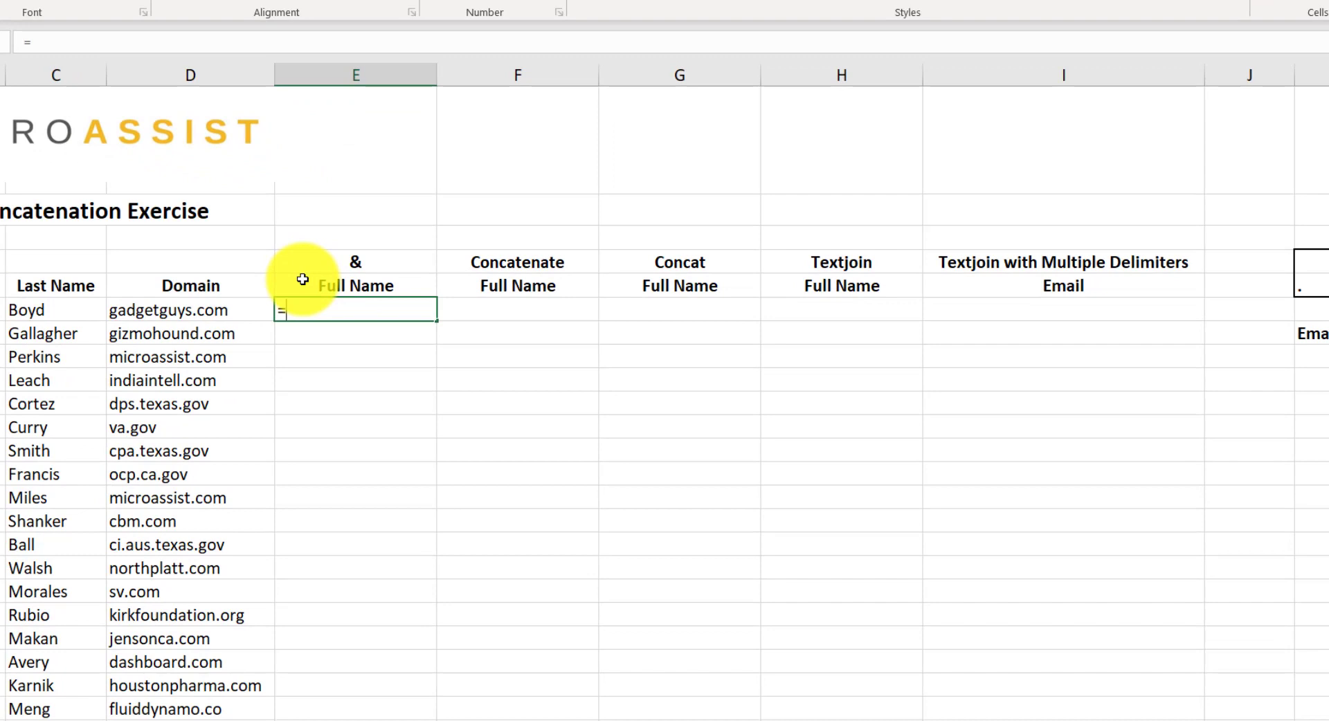
pyautogui.write('A6&" "&')
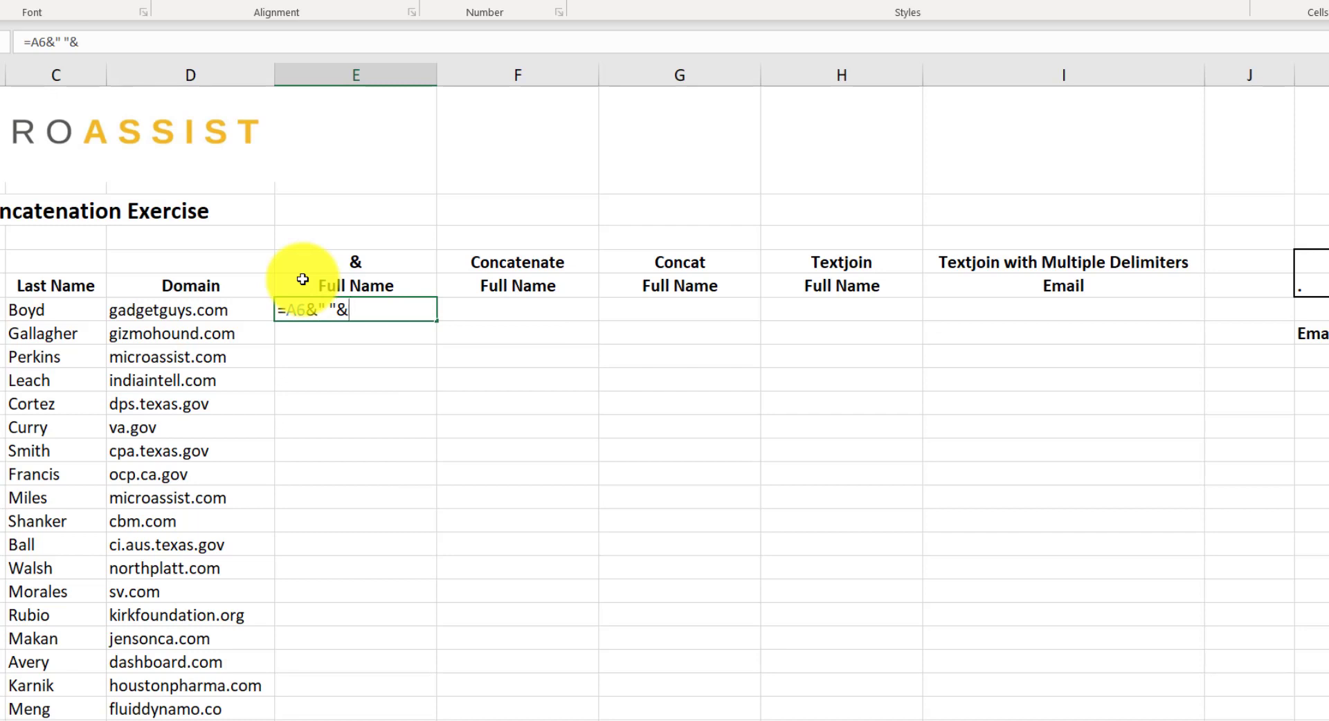
pyautogui.write('B6&" ')
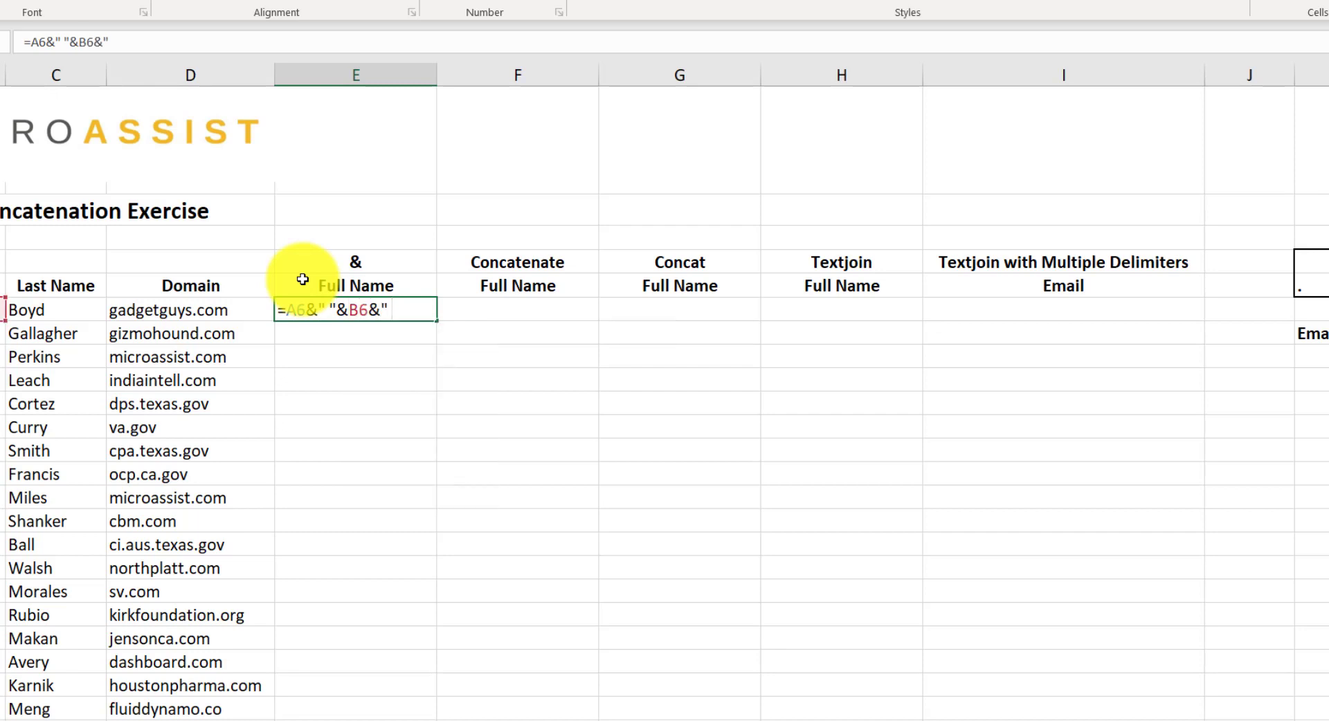
pyautogui.write('"&C6')
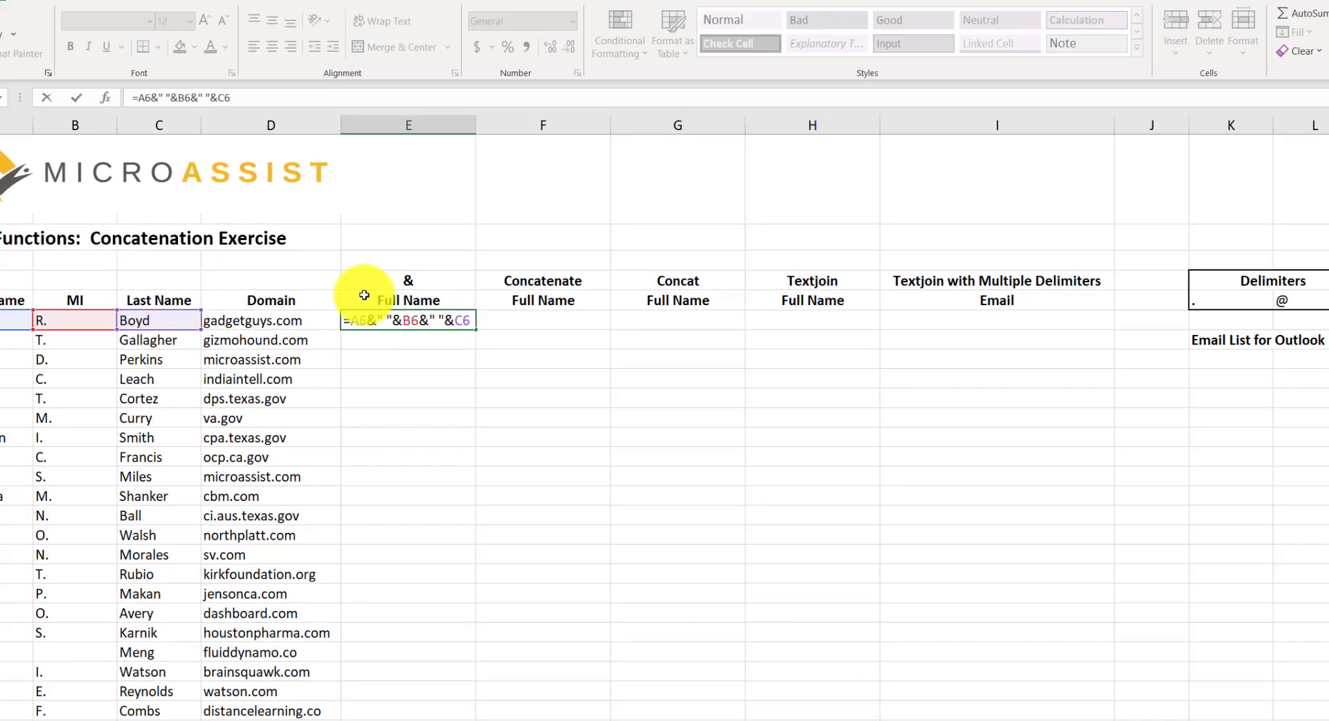
pyautogui.press('Return')
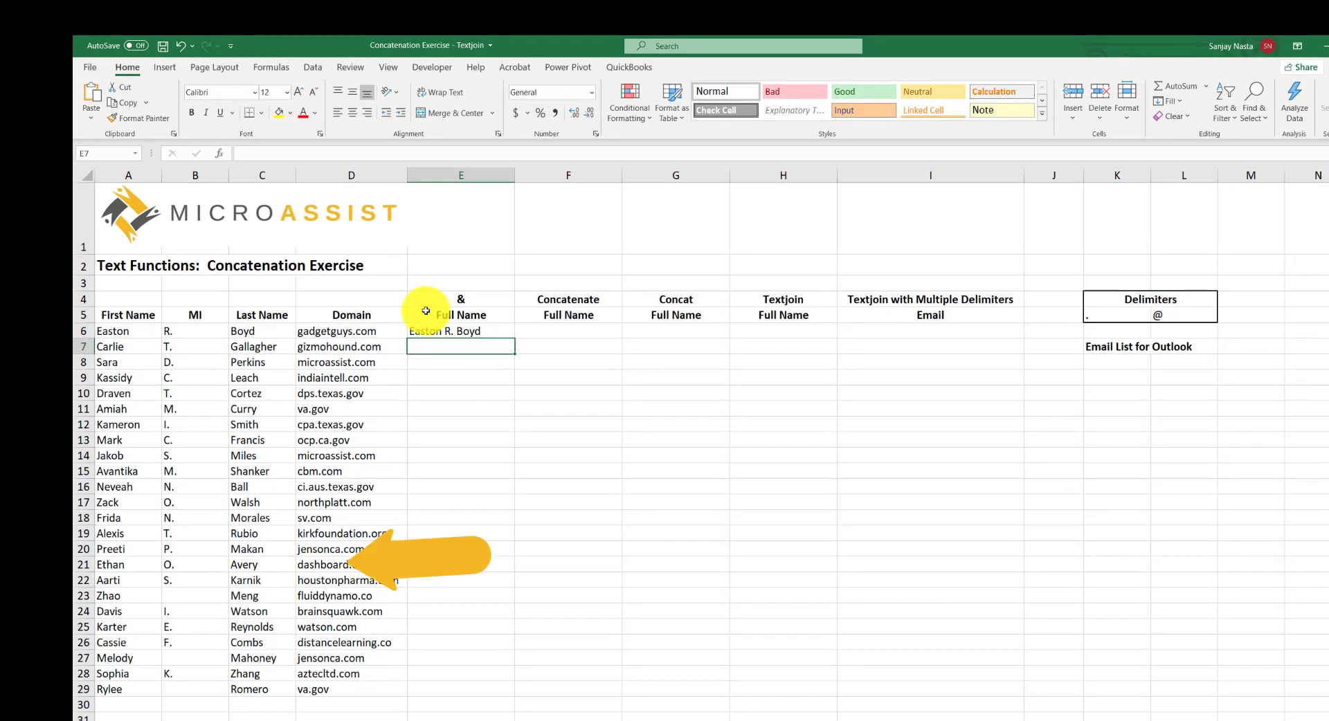
pyautogui.click(493, 331)
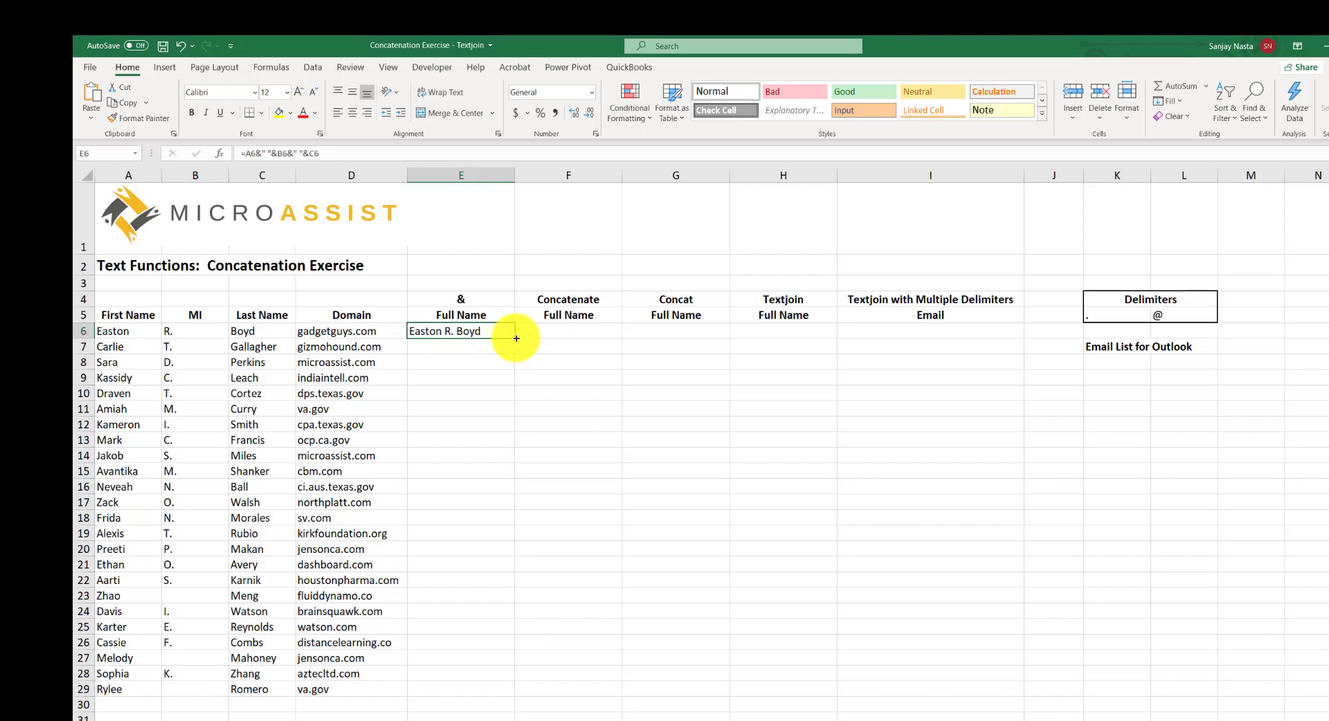
pyautogui.doubleClick(516, 339)
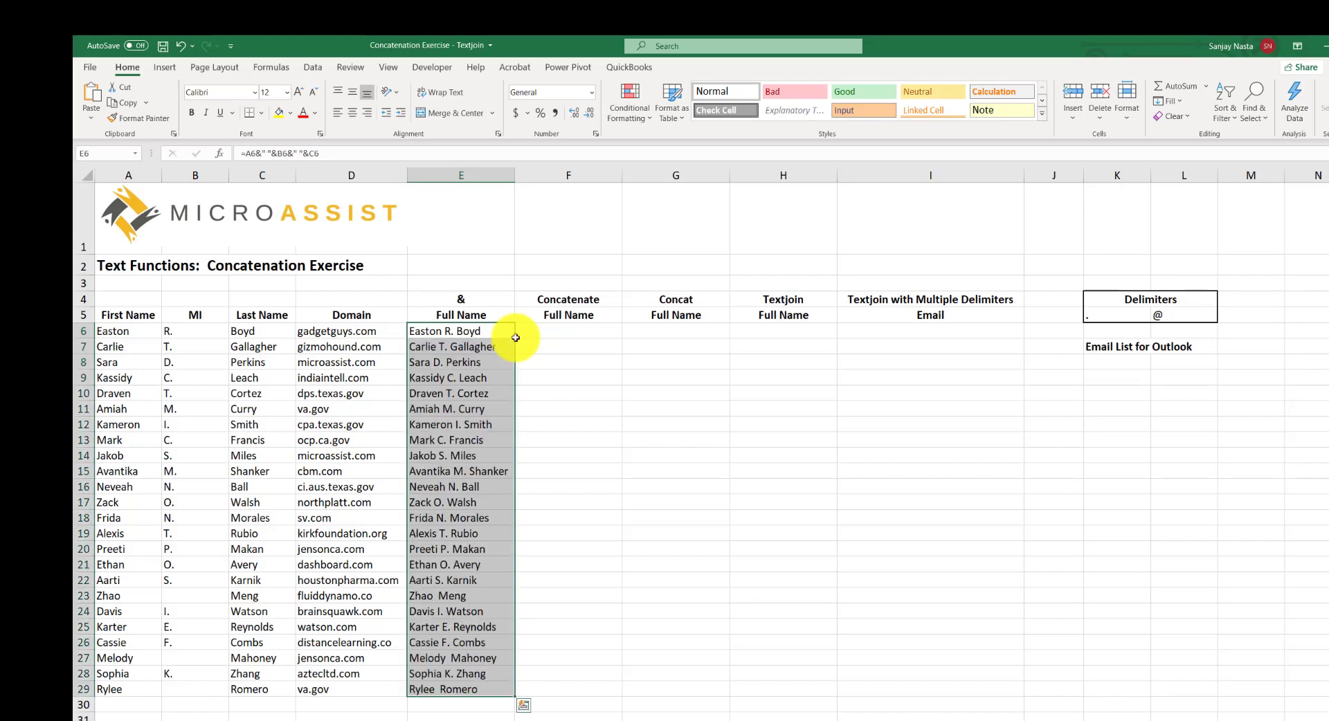
# Step: Enter =CONCATENATE(A6," ",B6," ",C6) in F6 and fill the formula down the Concatenate column for all the listed people
pyautogui.click(549, 333)
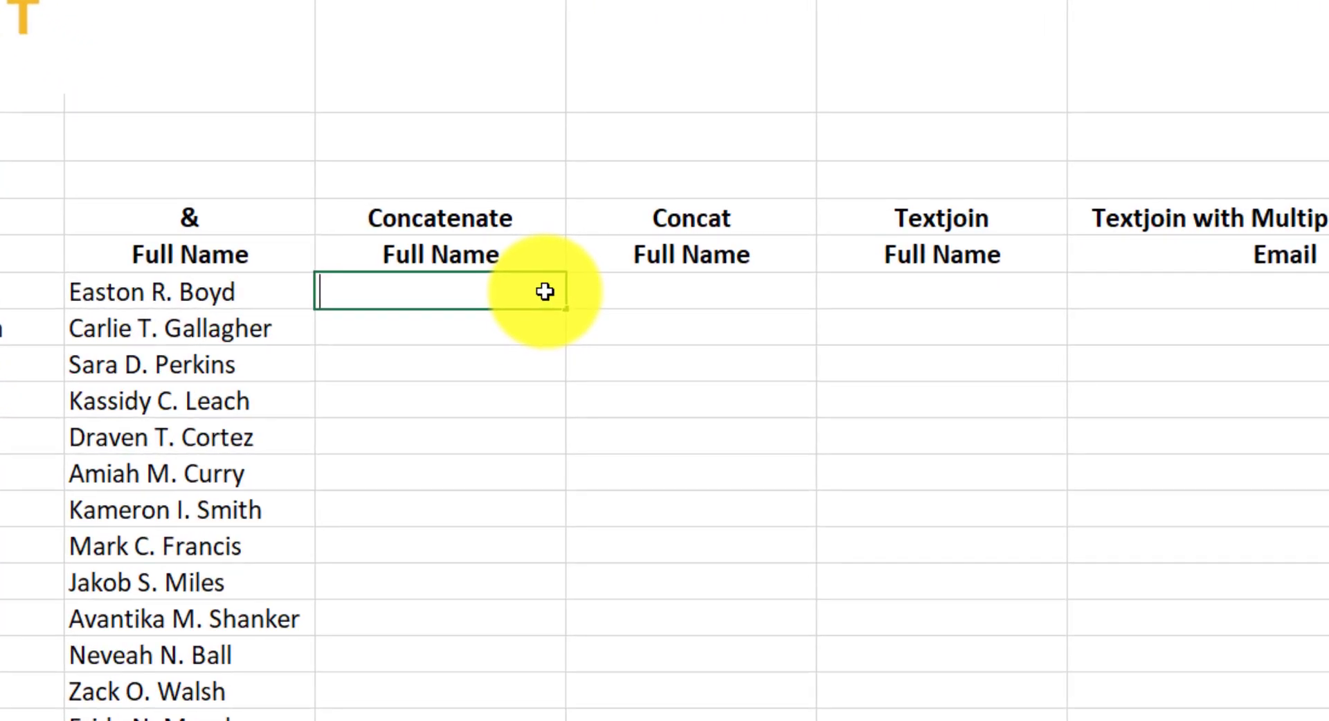
pyautogui.write('=concaten')
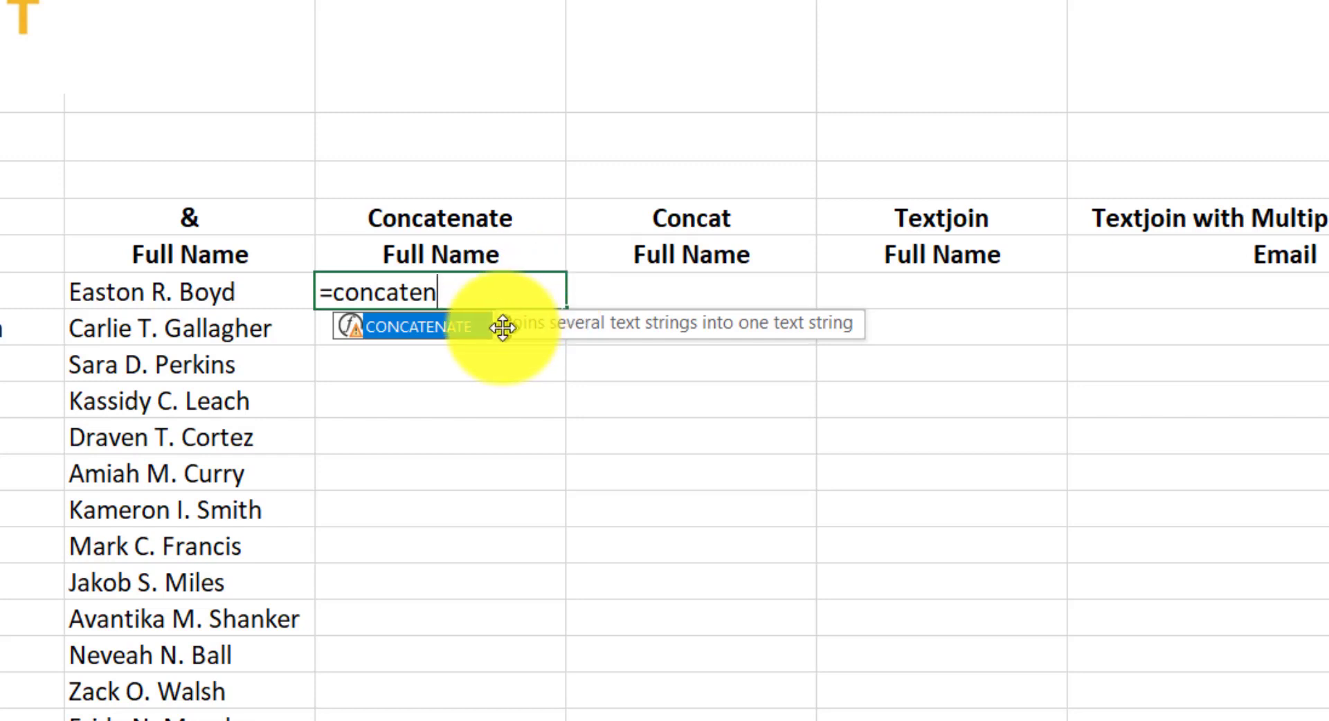
pyautogui.doubleClick(435, 325)
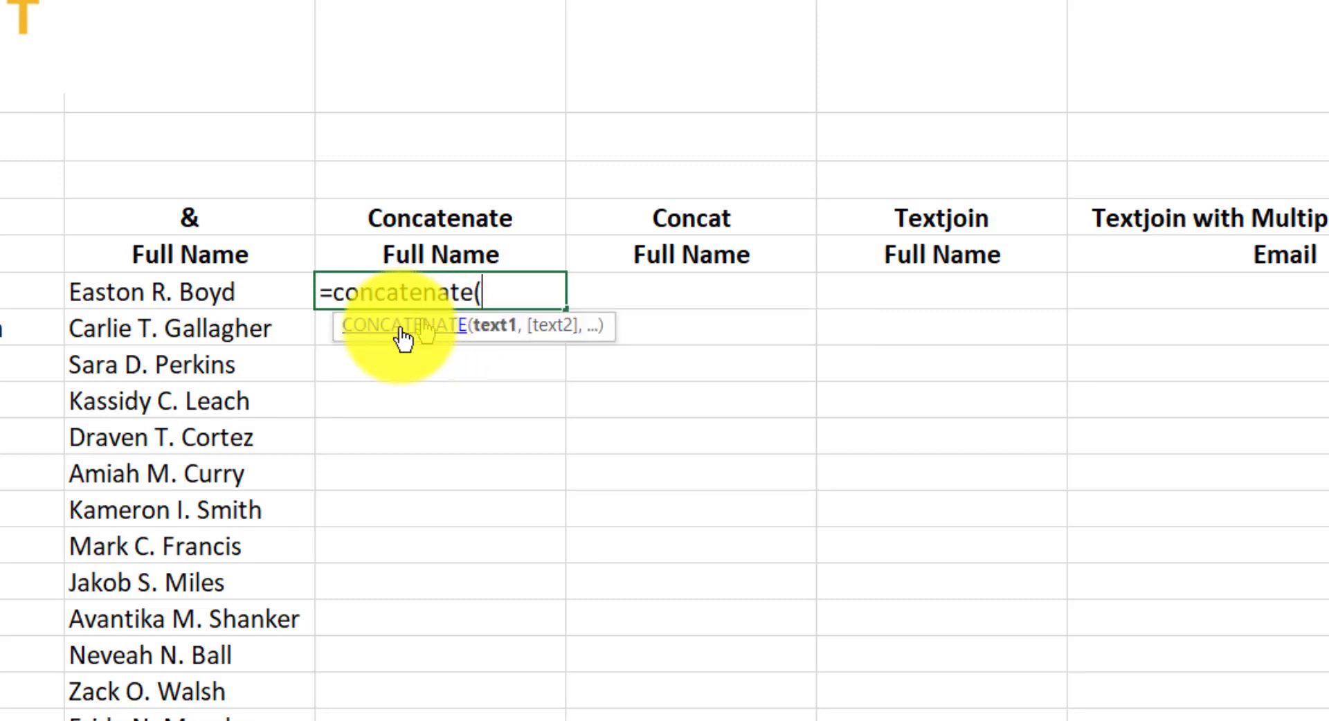
pyautogui.write('A6')
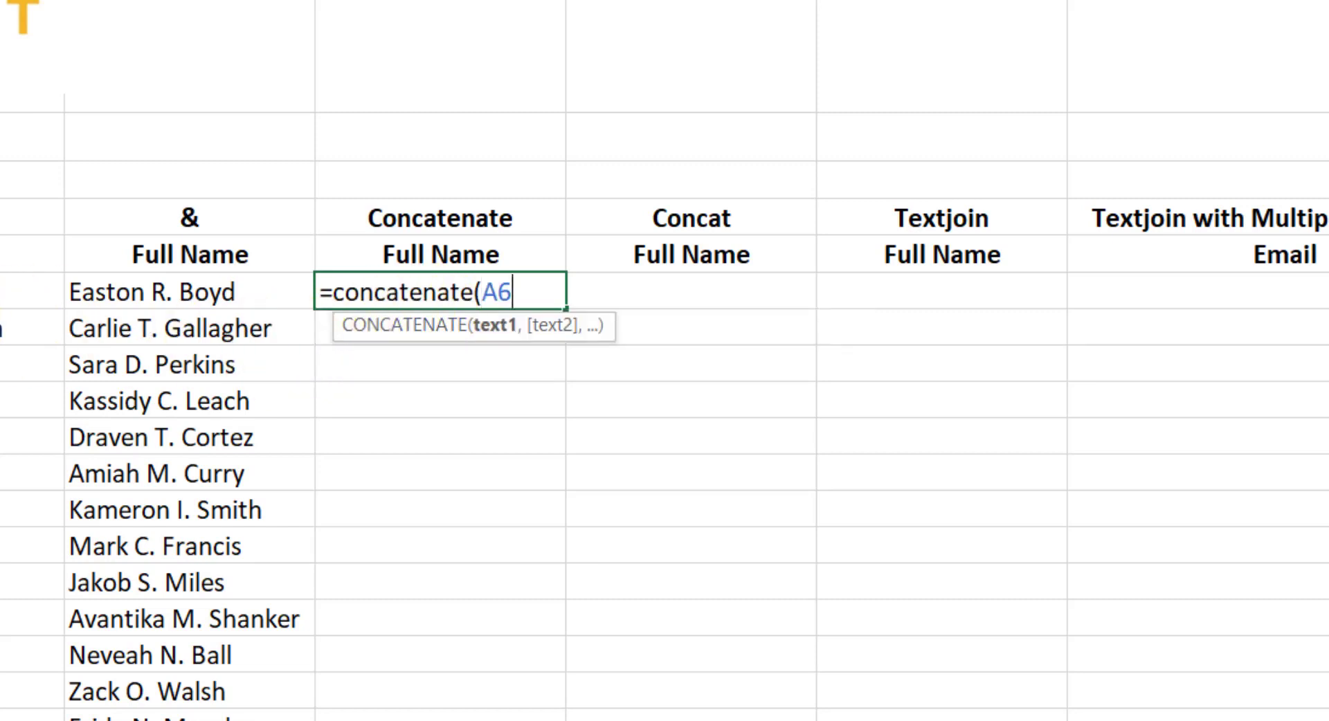
pyautogui.write('," "')
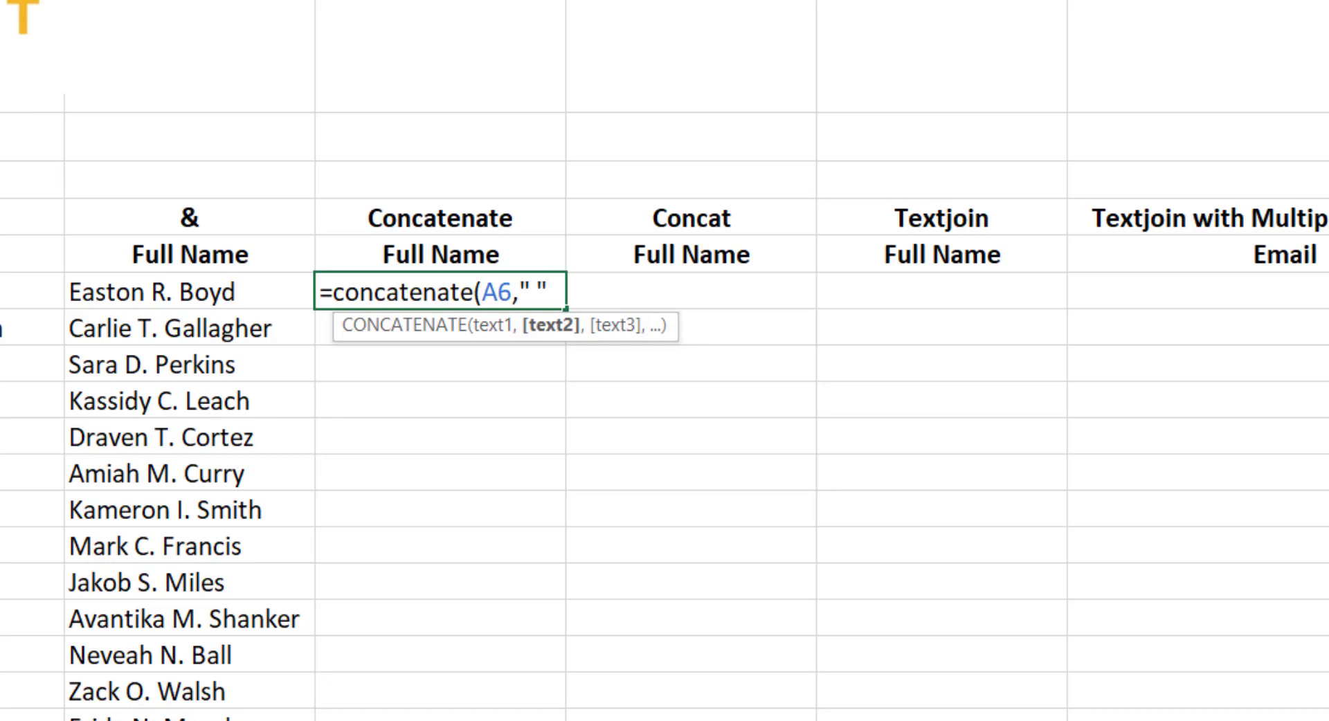
pyautogui.write(',B6')
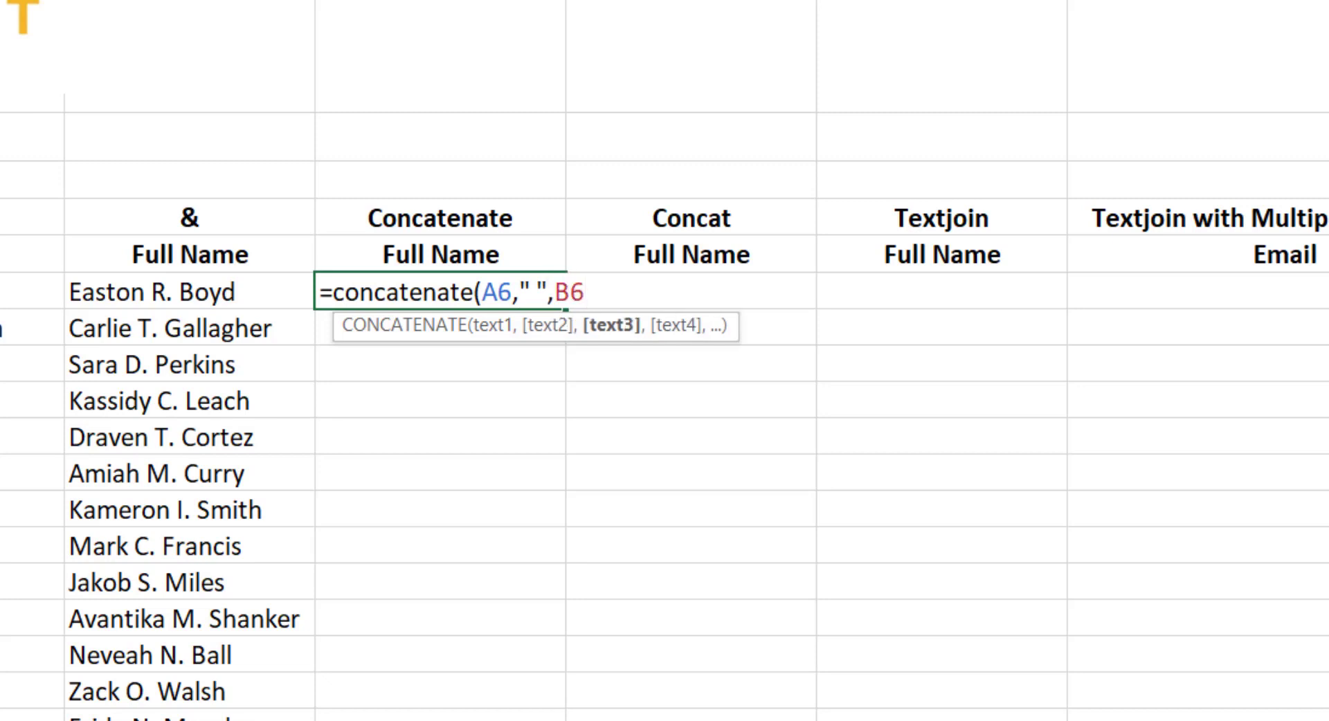
pyautogui.write('," ",')
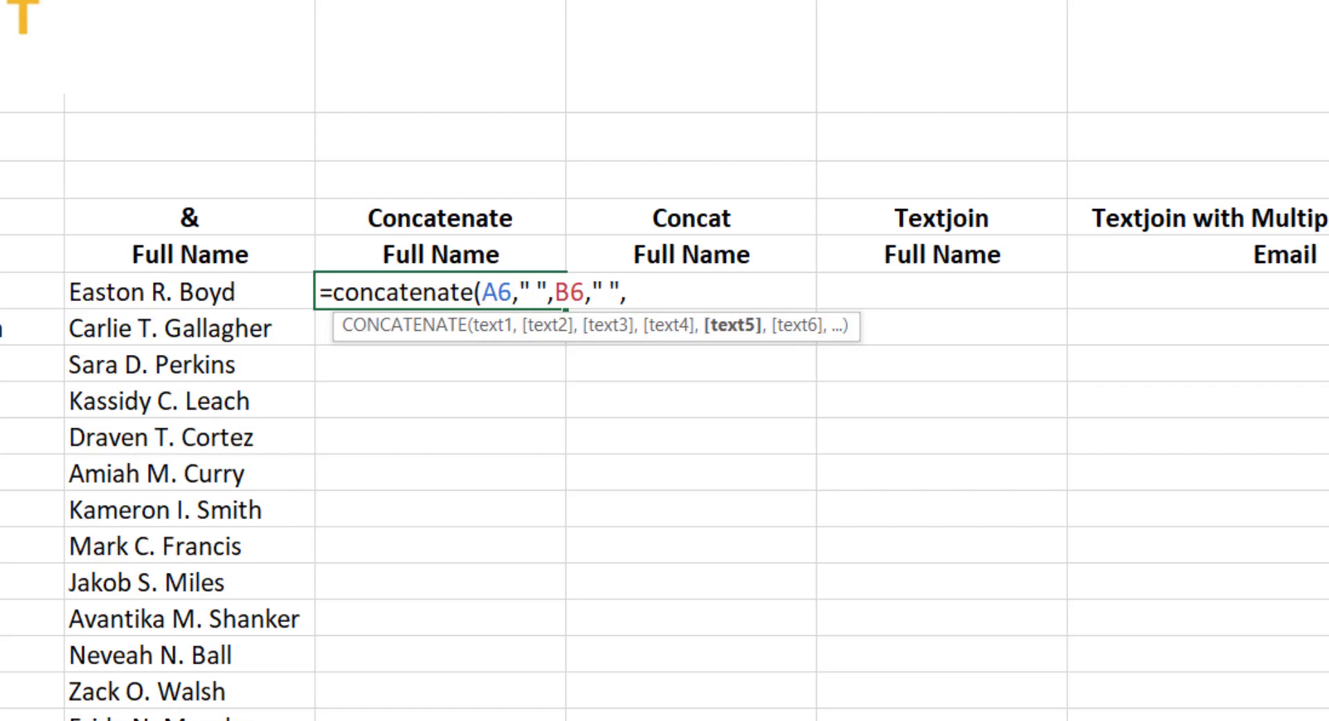
pyautogui.write('C6)')
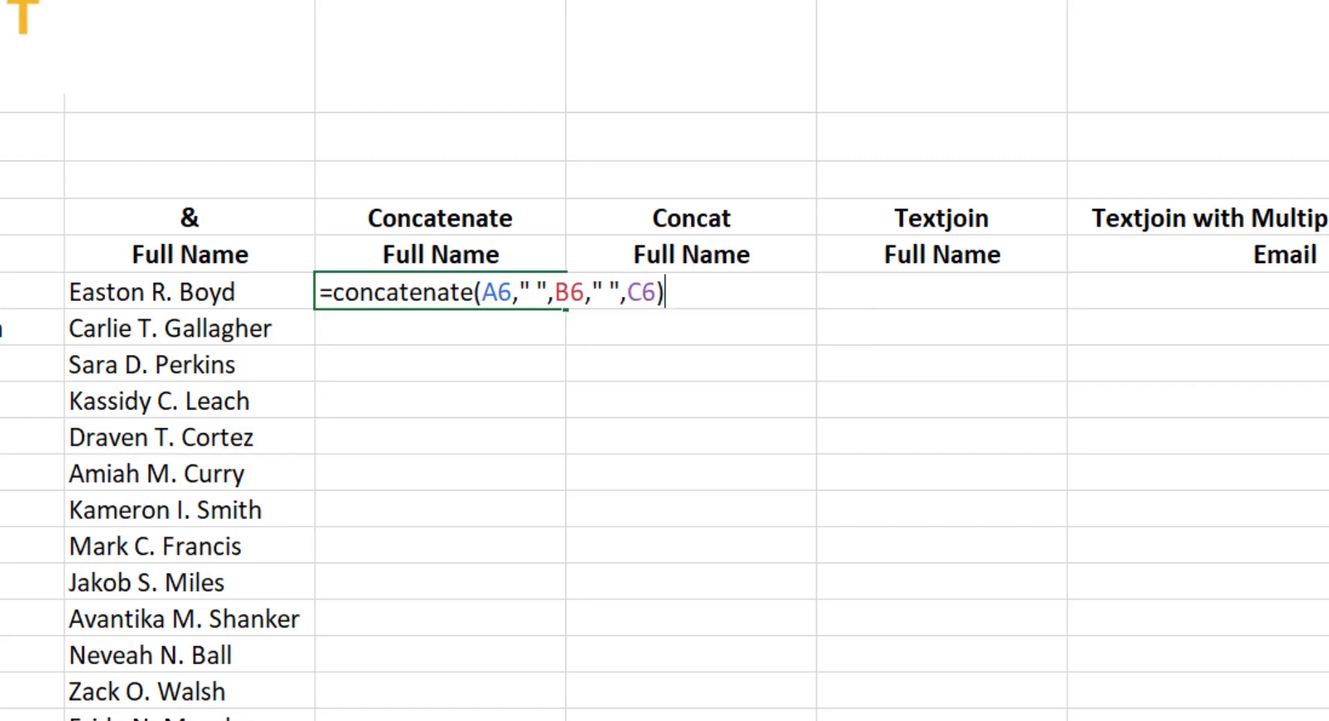
pyautogui.press('Return')
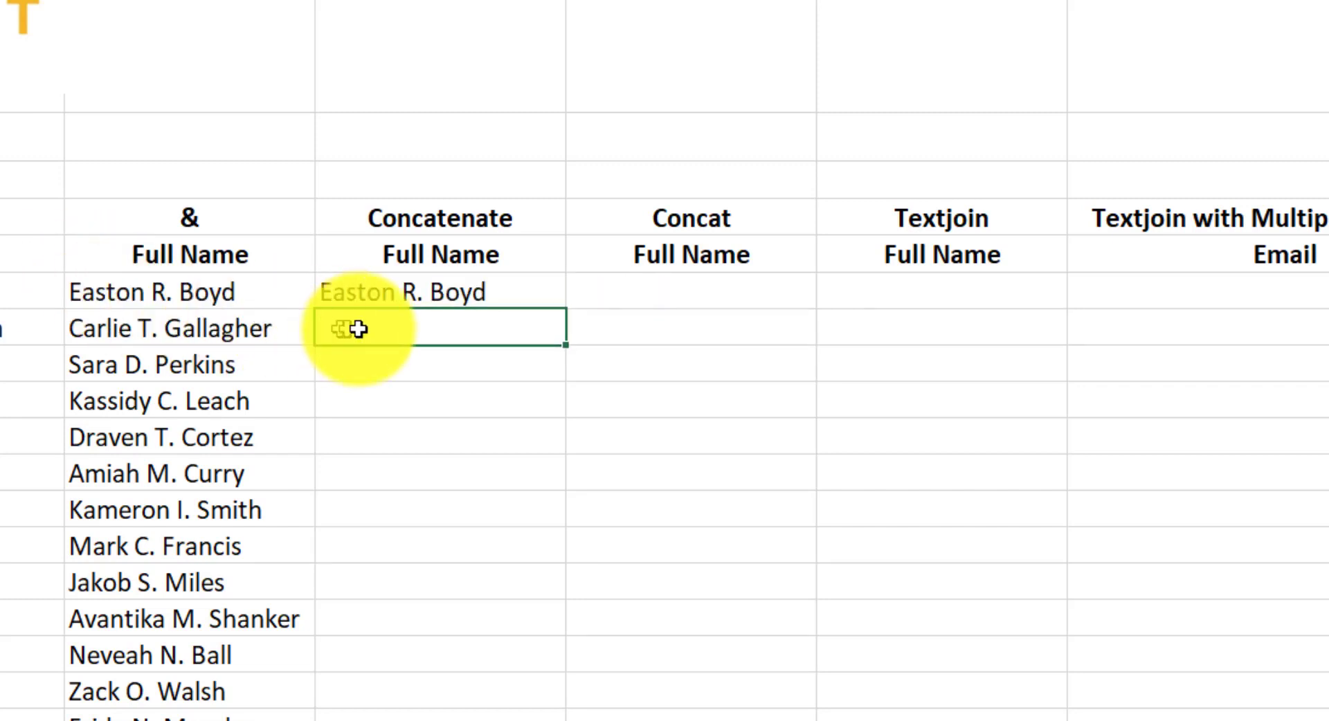
pyautogui.click(408, 300)
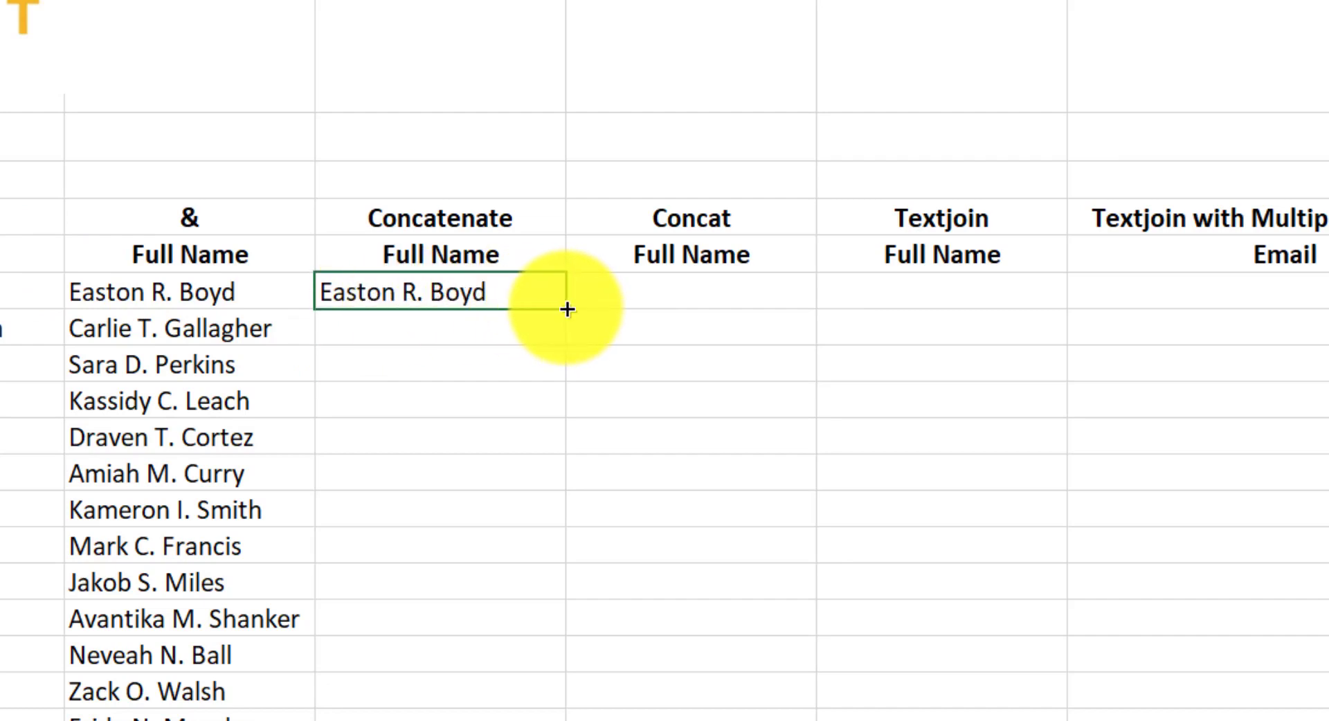
pyautogui.doubleClick(566, 309)
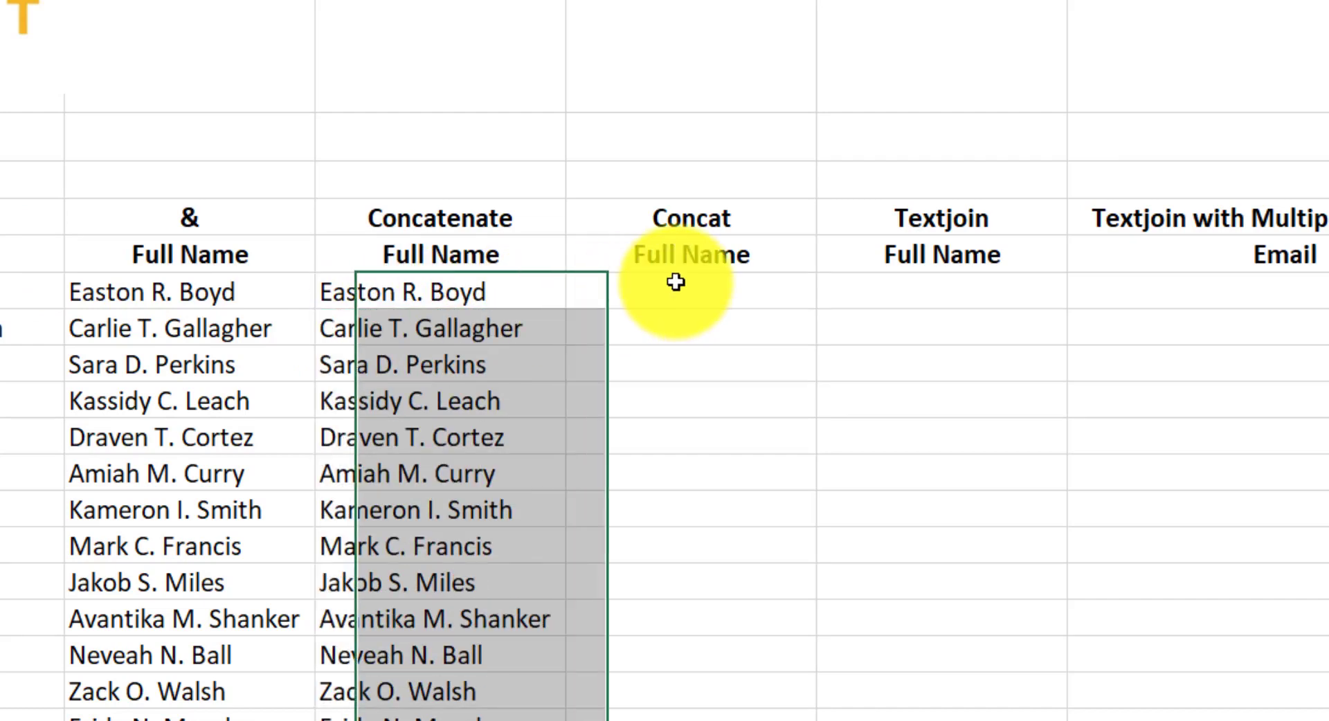
# Step: Try a CONCAT formula in G6 that joins the row's first name, middle initial and last name as one range without separators
pyautogui.click(679, 287)
pyautogui.write('=concat(')
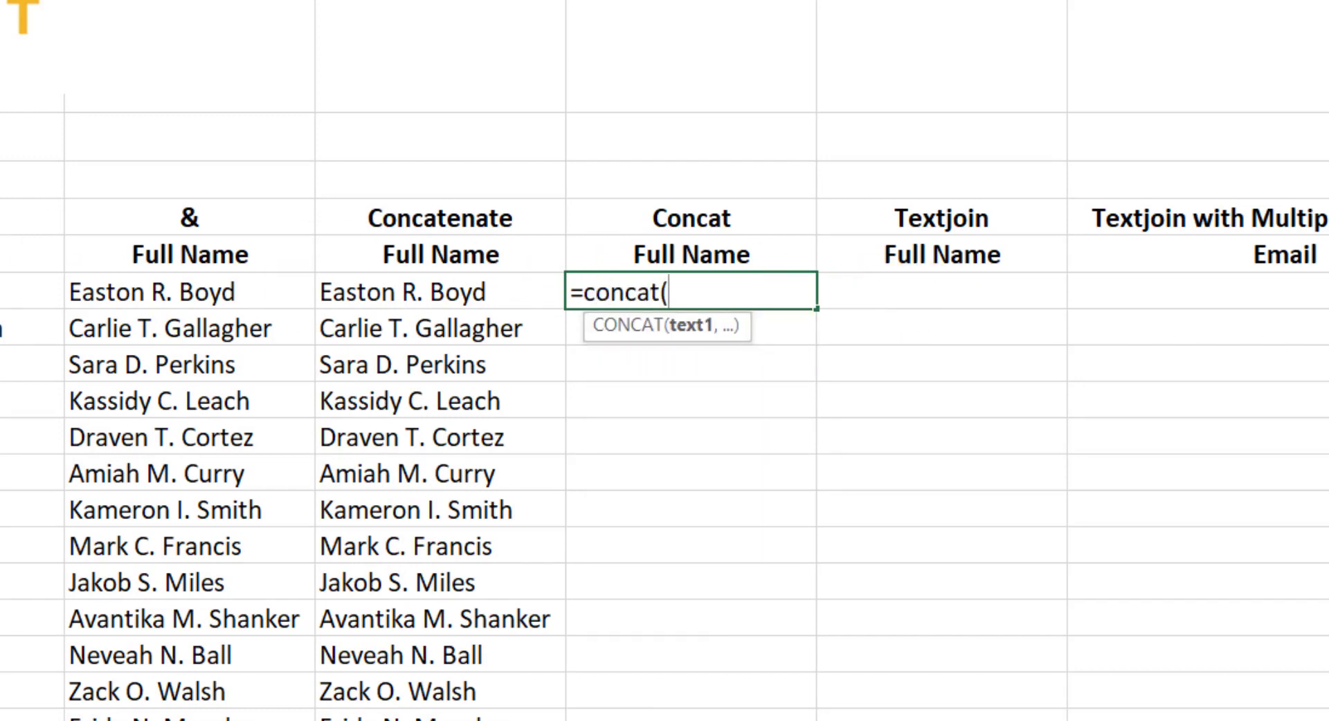
pyautogui.moveTo(0, 291); pyautogui.dragTo(3, 291)
pyautogui.write(')')
pyautogui.press('Return')
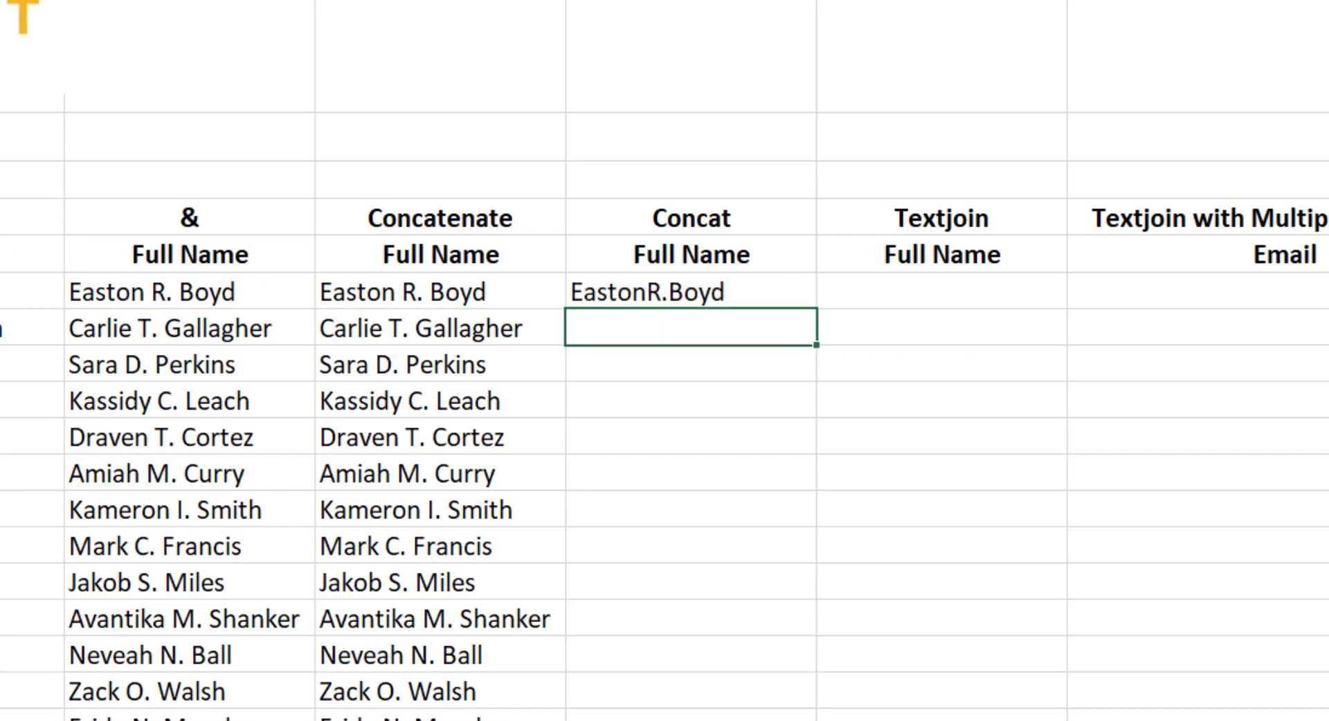
# Step: Replace the G6 formula with =CONCAT(A6," ",B6," ",C6) and fill it down the Concat column for all the listed people
pyautogui.click(678, 290)
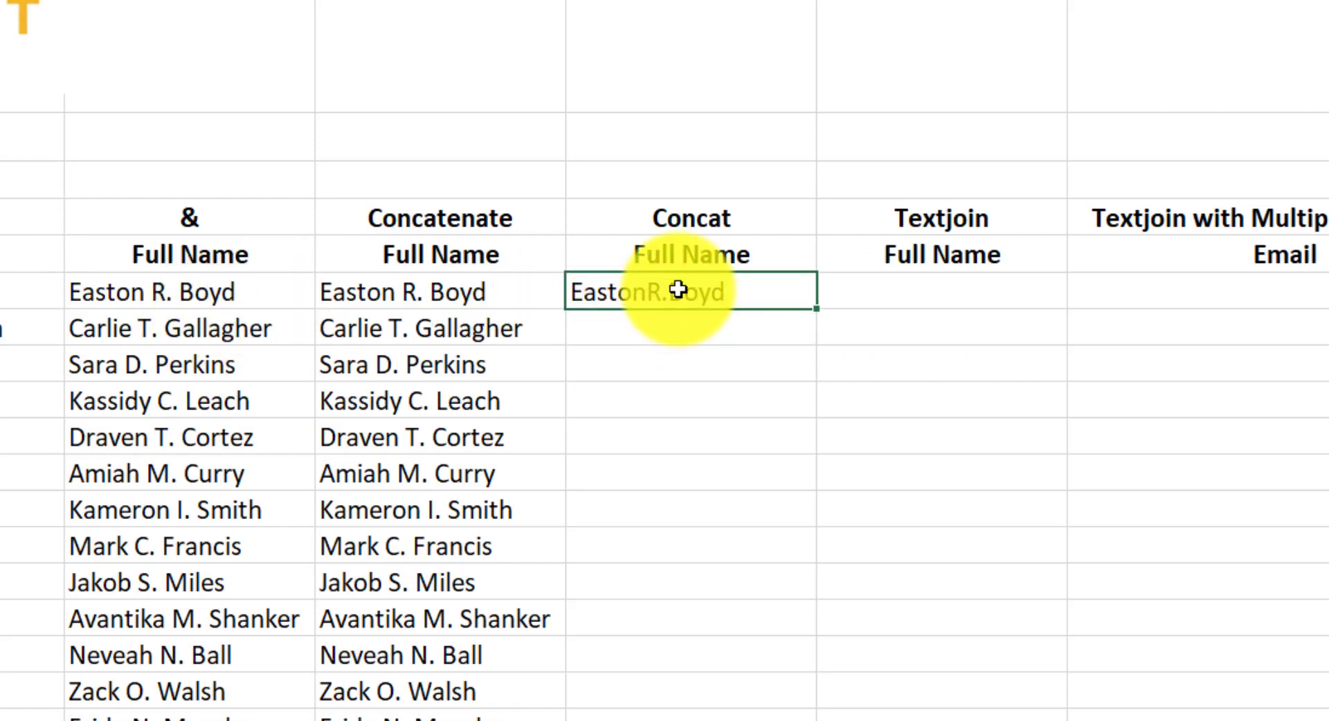
pyautogui.write('=con')
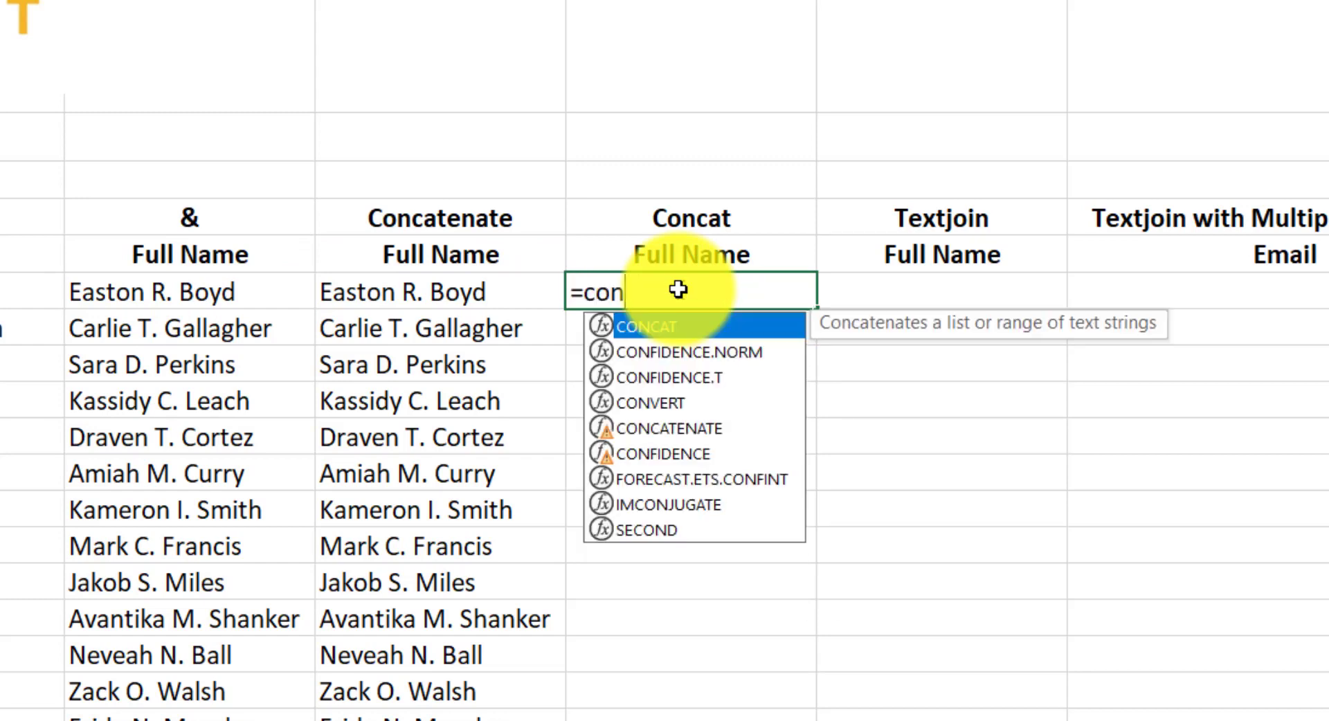
pyautogui.write('cat(')
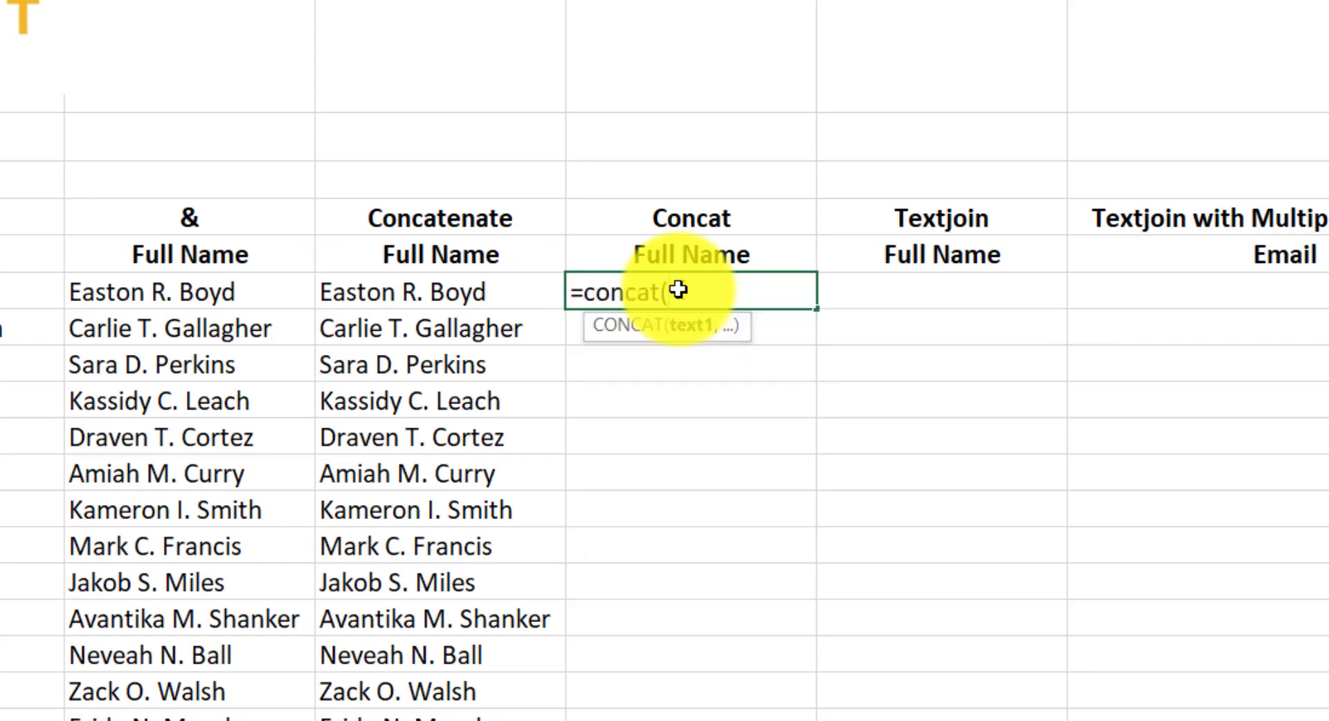
pyautogui.write('A6')
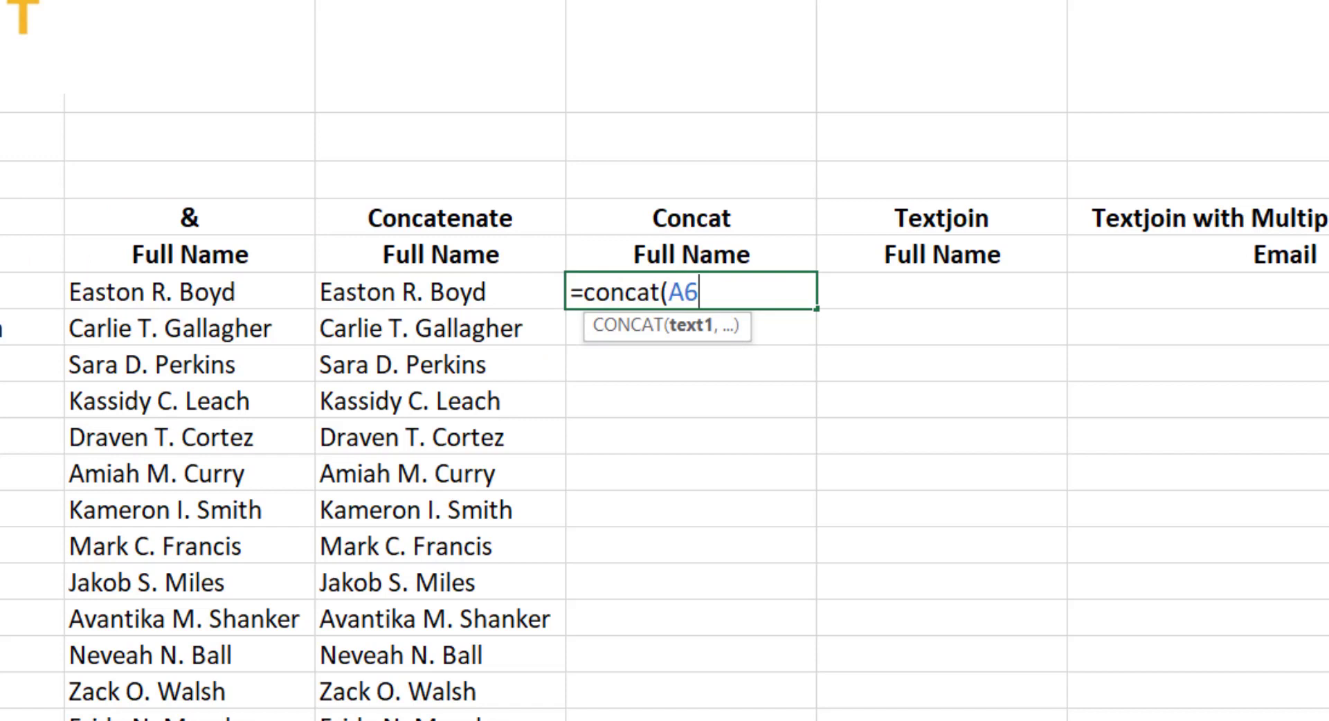
pyautogui.write('," ",')
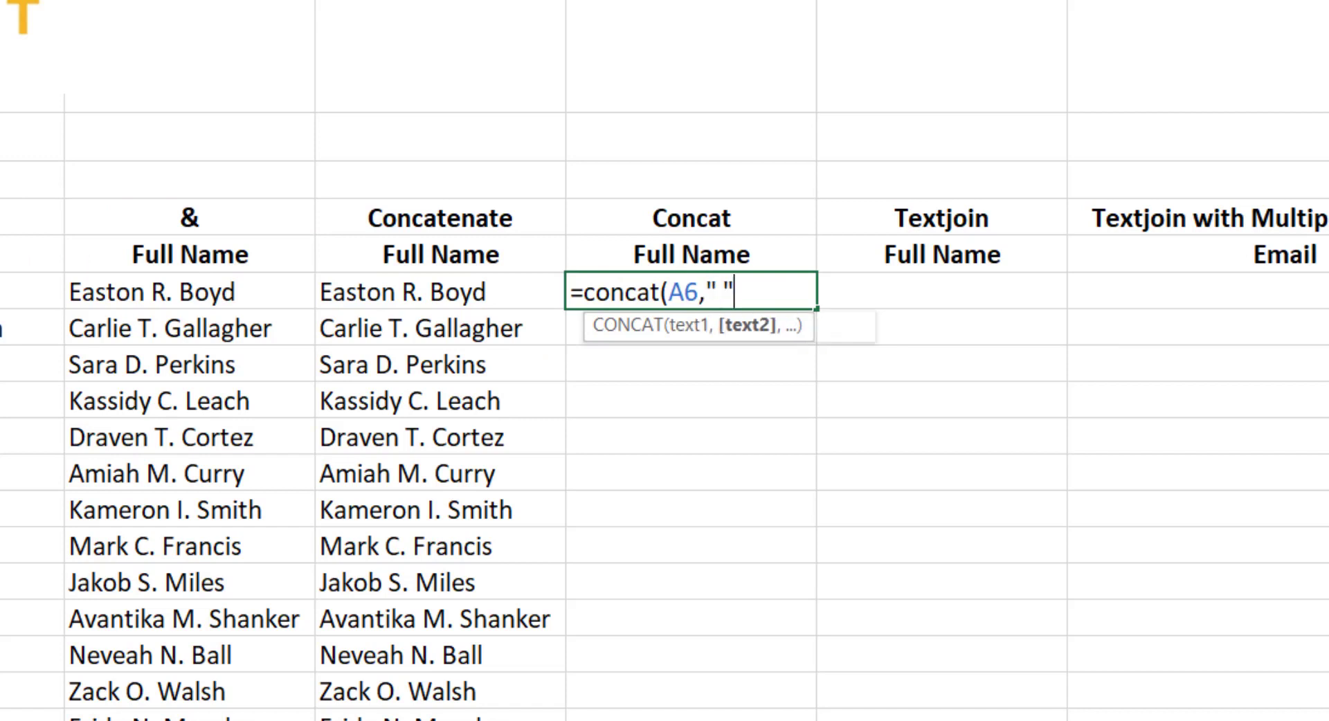
pyautogui.press('BackSpace')
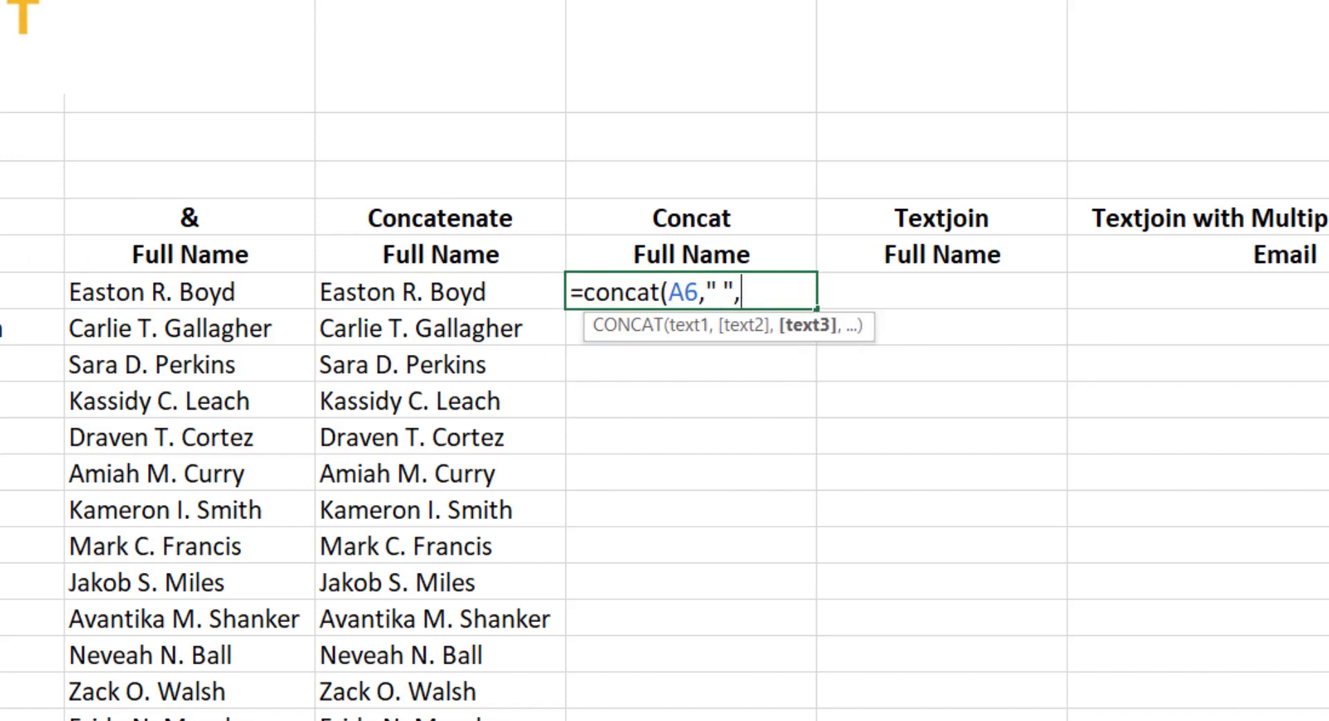
pyautogui.write('B6,')
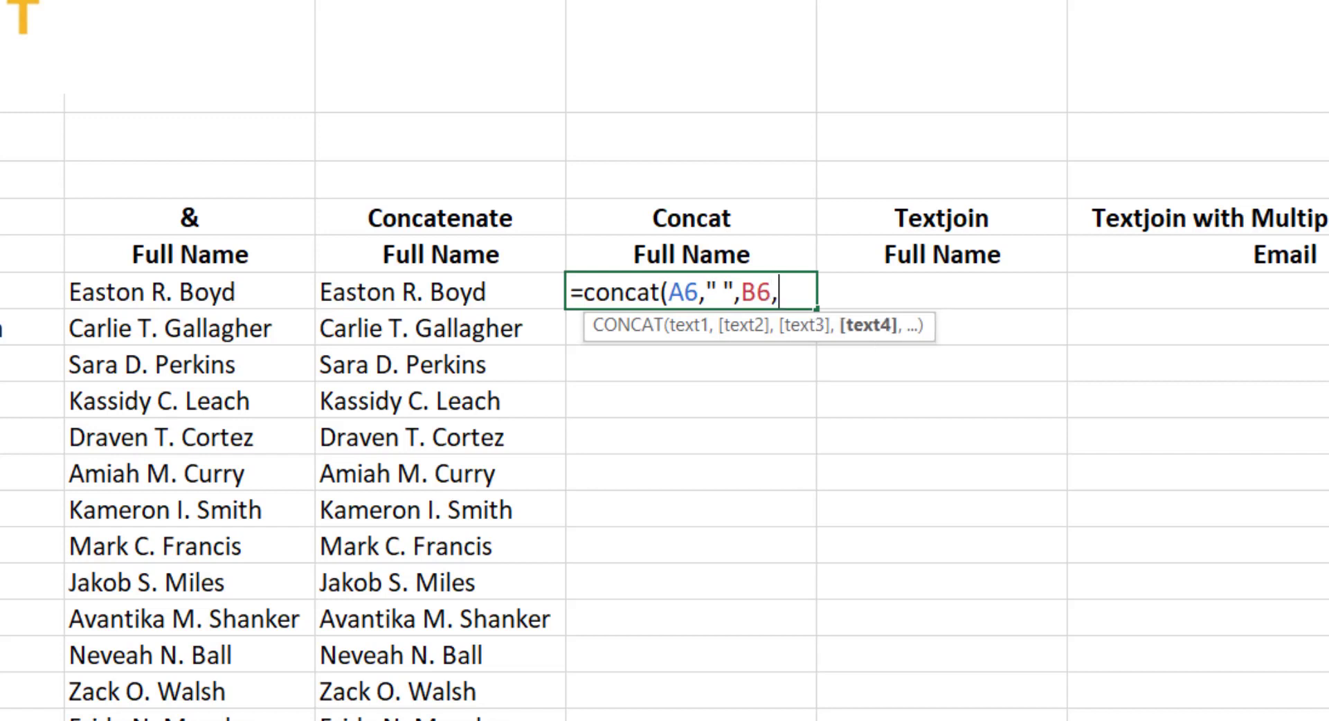
pyautogui.write('" ",')
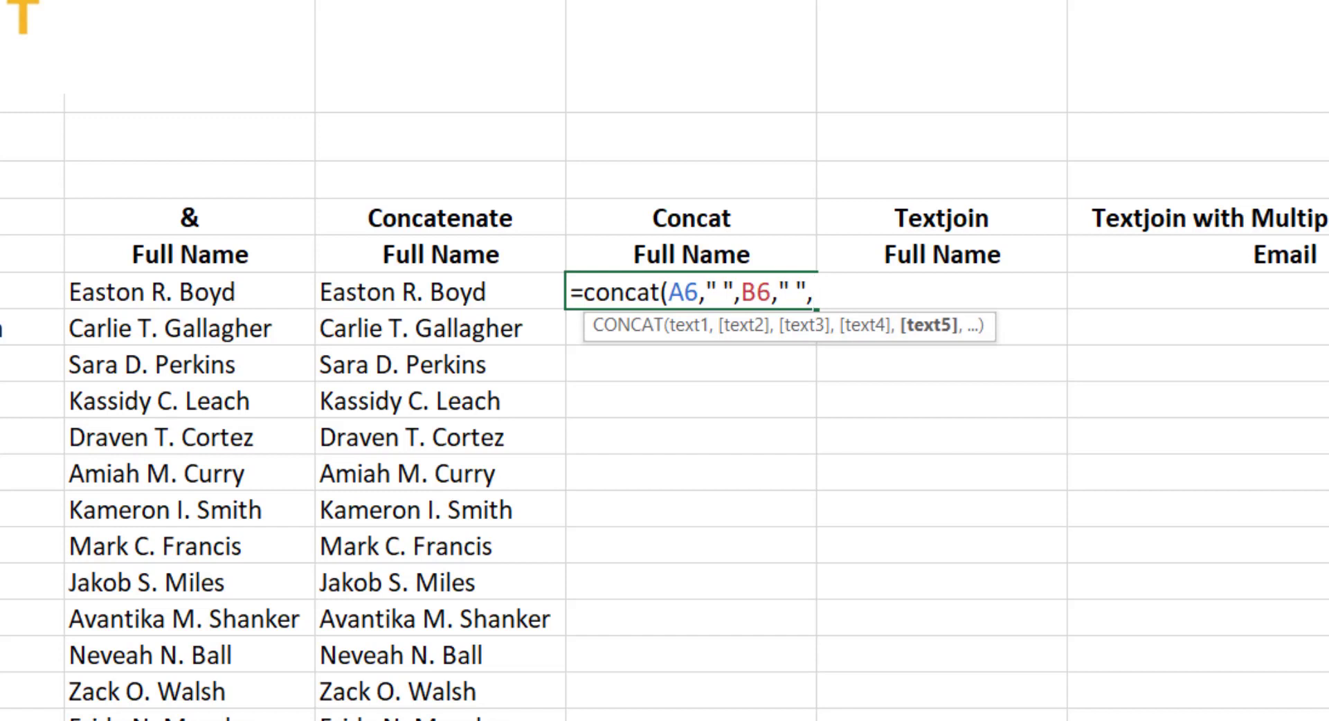
pyautogui.write('C6)')
pyautogui.press('Return')
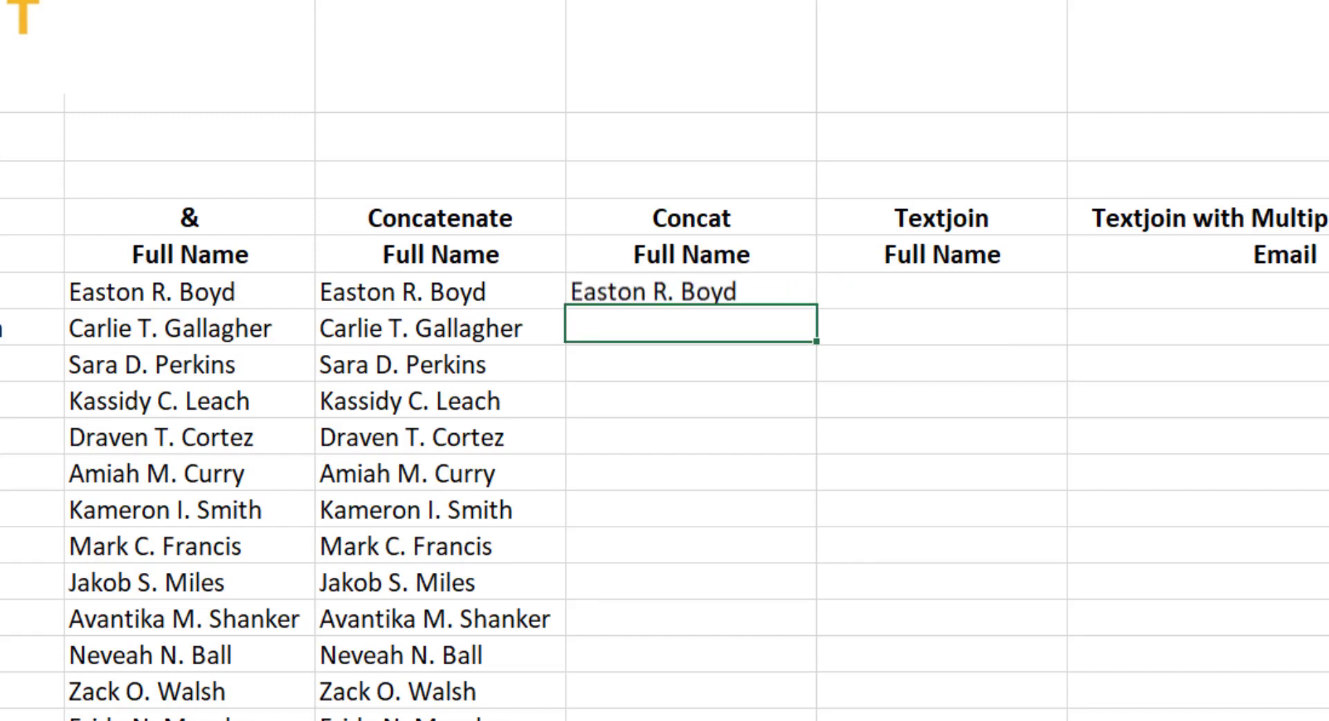
pyautogui.click(721, 291)
pyautogui.doubleClick(817, 311)
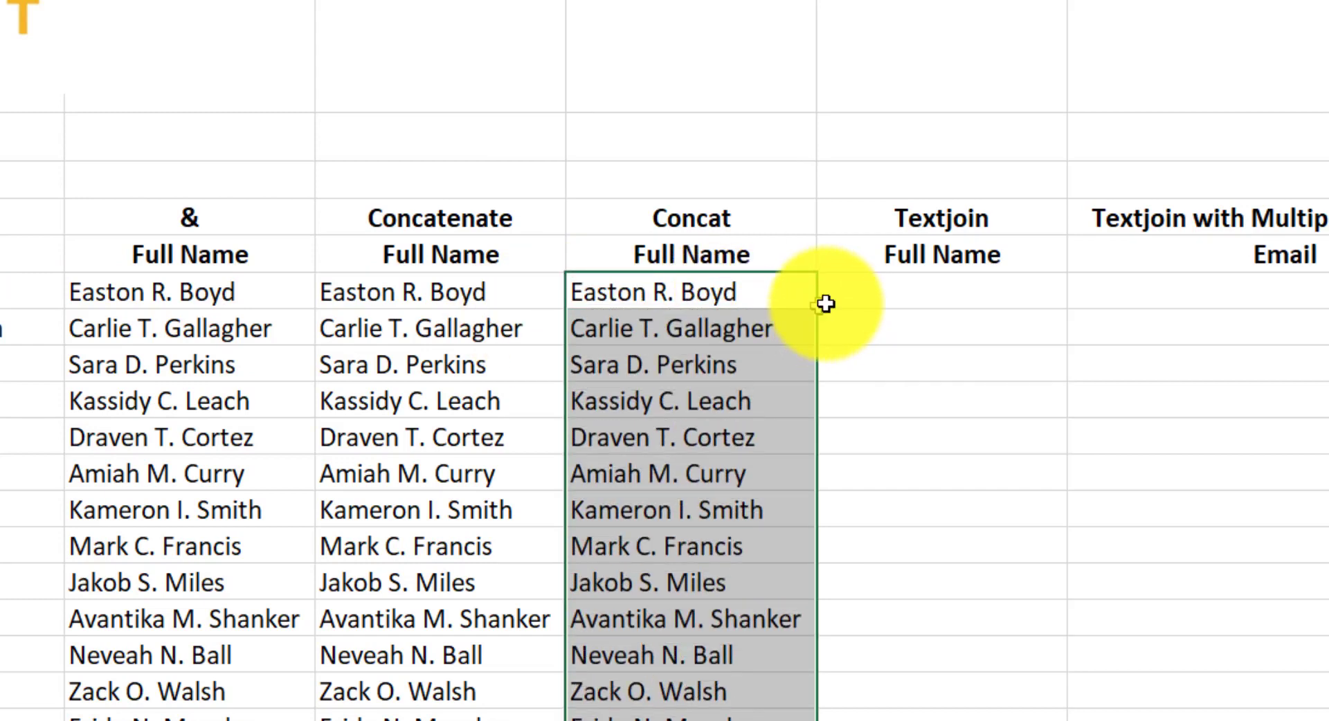
# Step: Enter =TEXTJOIN(" ",TRUE,A6:C6) in H6 and fill the formula down the Textjoin column for all the listed people
pyautogui.click(969, 287)
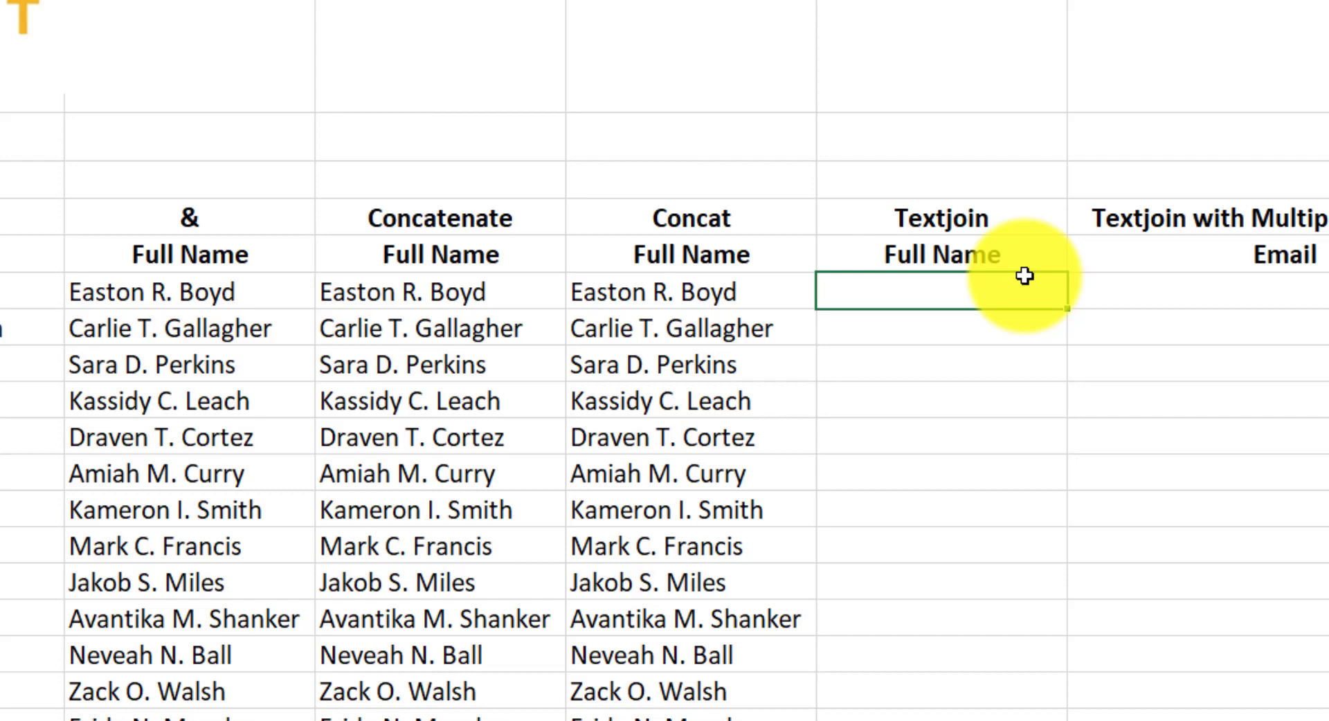
pyautogui.write('=te')
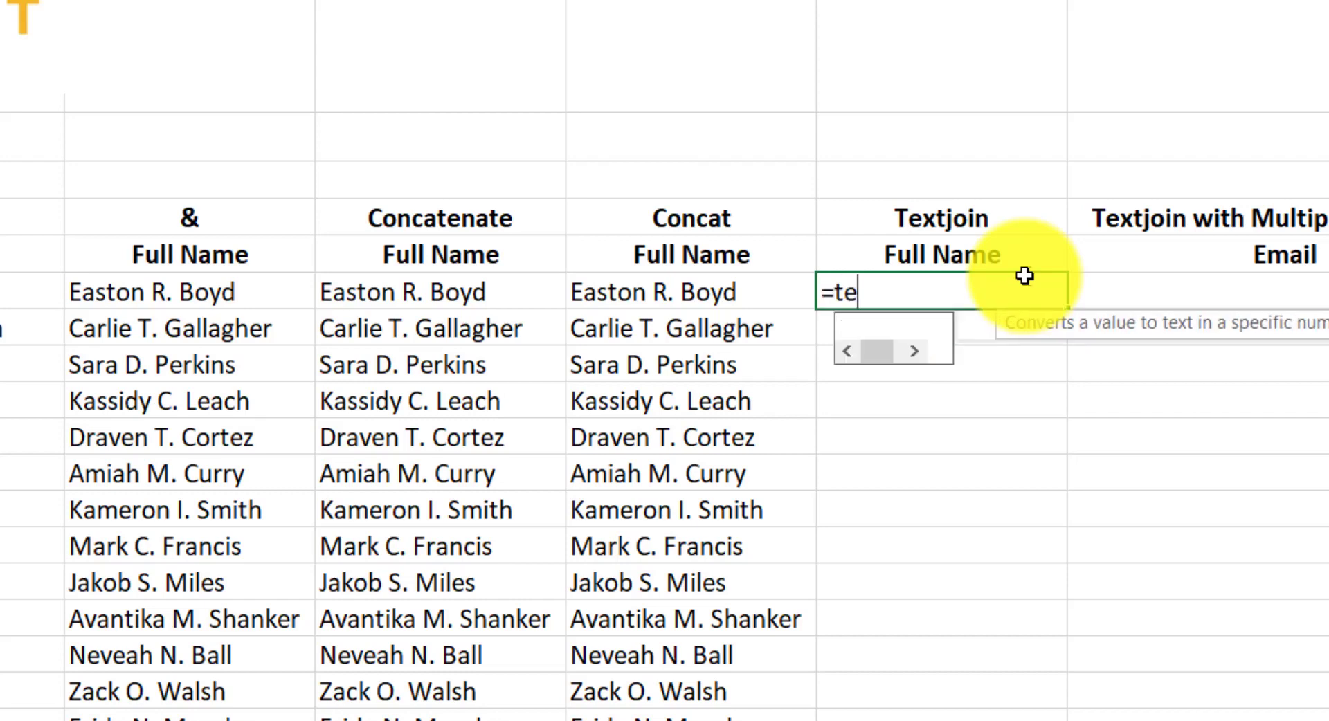
pyautogui.write('xtjoin(')
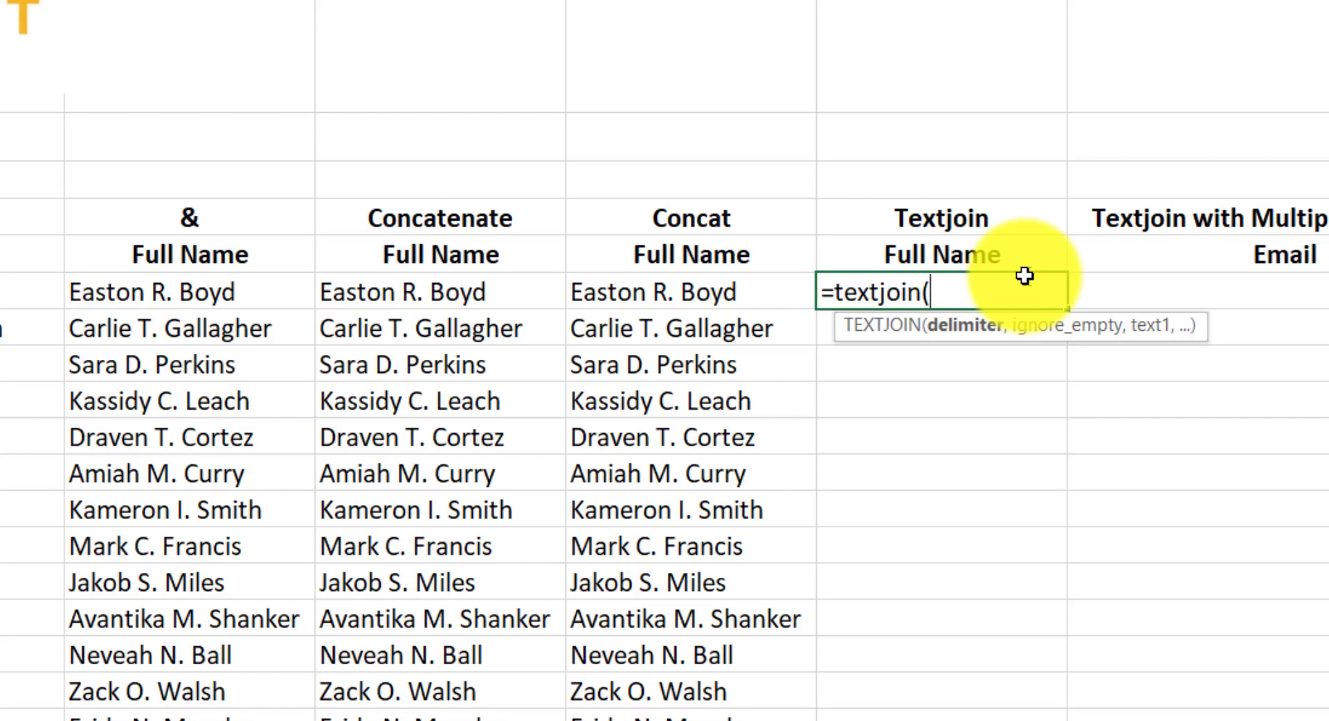
pyautogui.write('" ",')
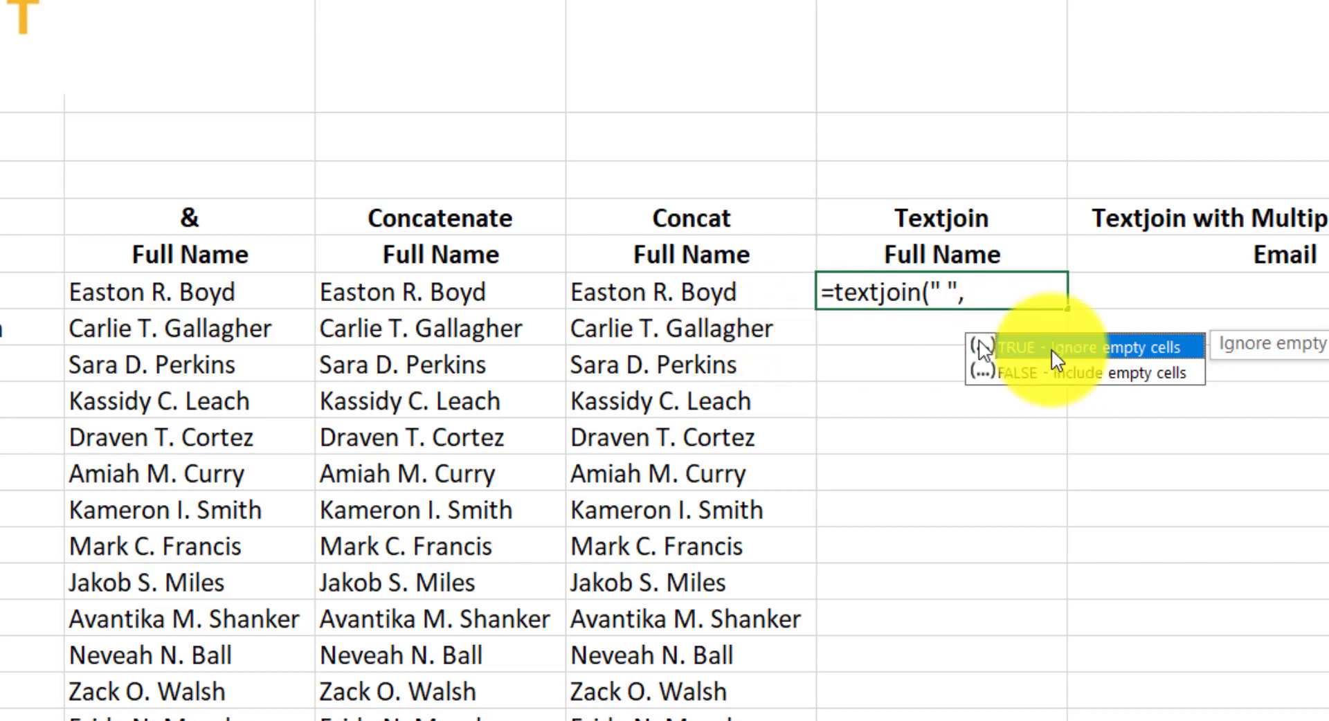
pyautogui.doubleClick(1072, 342)
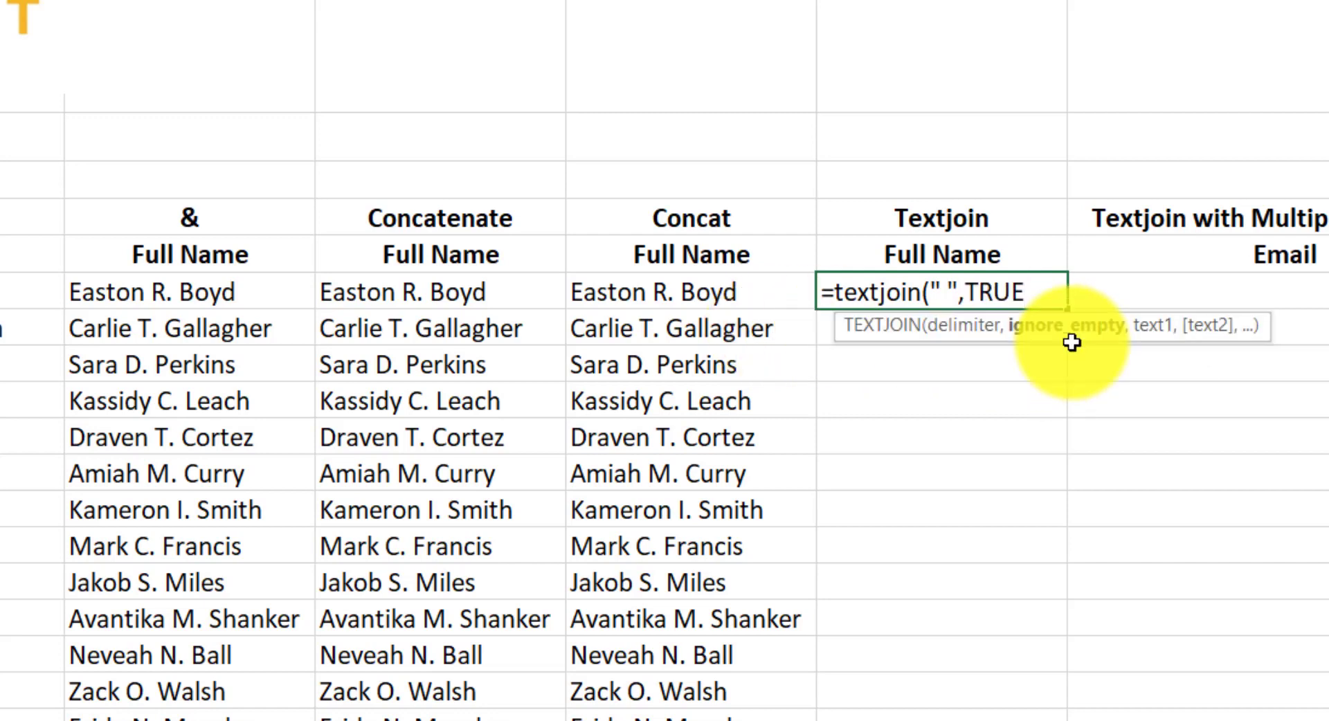
pyautogui.write(',')
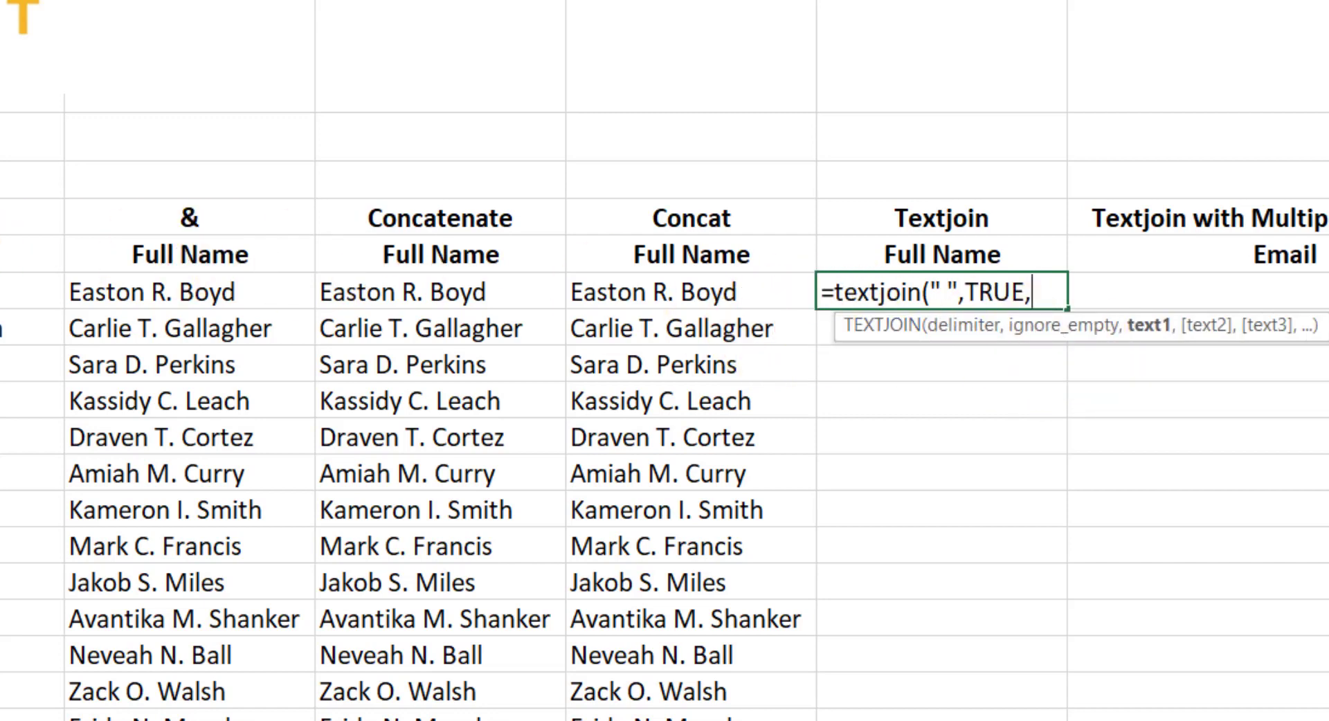
pyautogui.moveTo(1, 291); pyautogui.dragTo(5, 292)
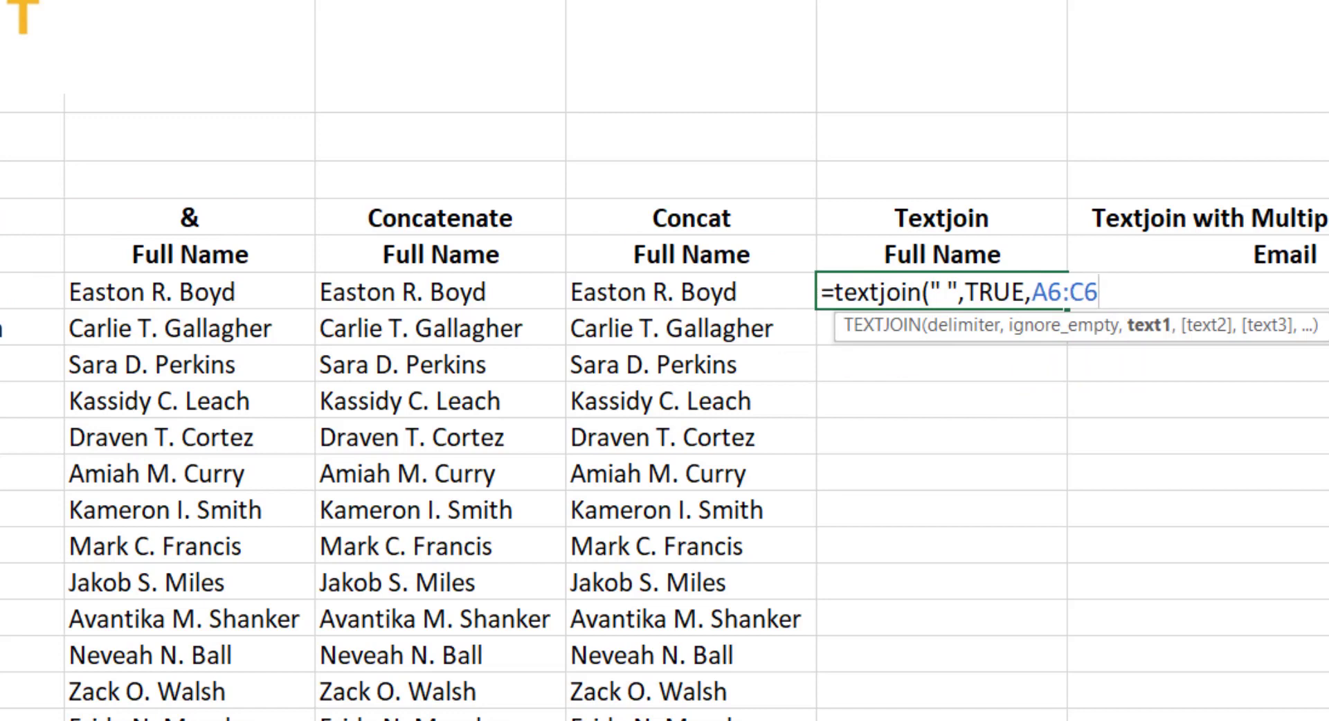
pyautogui.write(')')
pyautogui.press('Return')
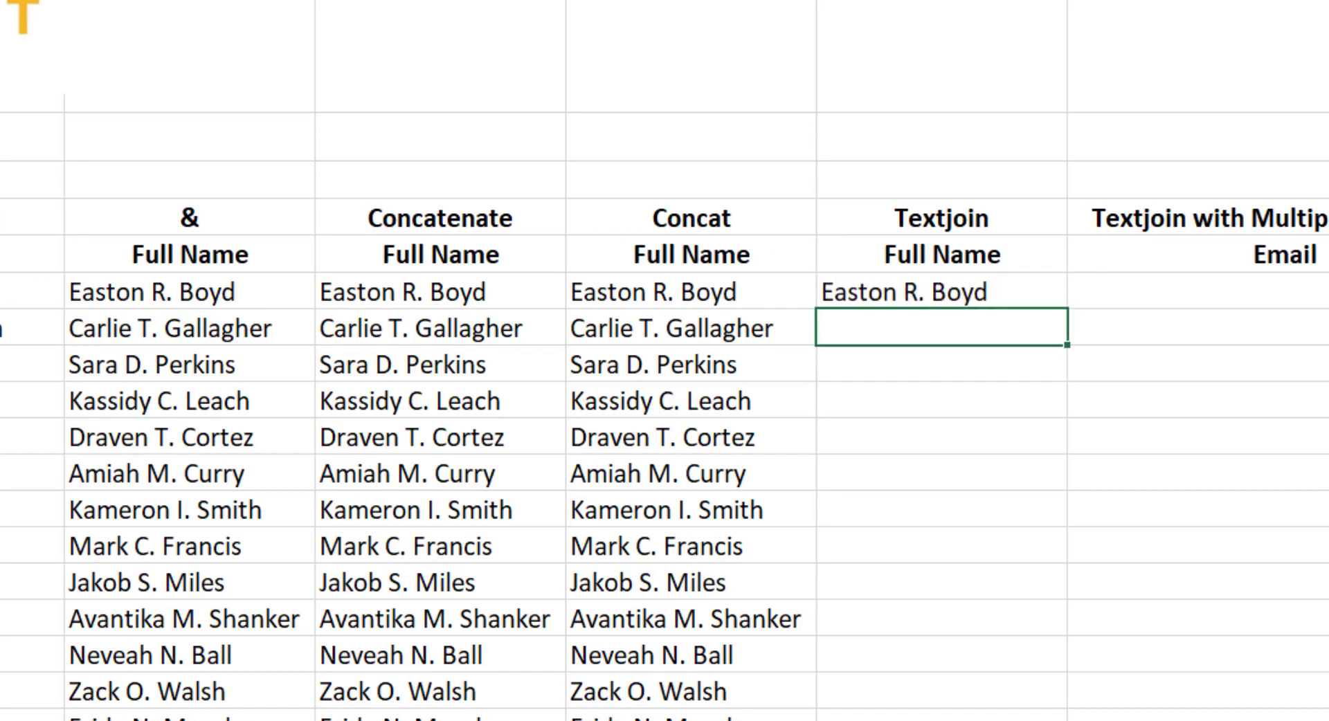
pyautogui.click(935, 292)
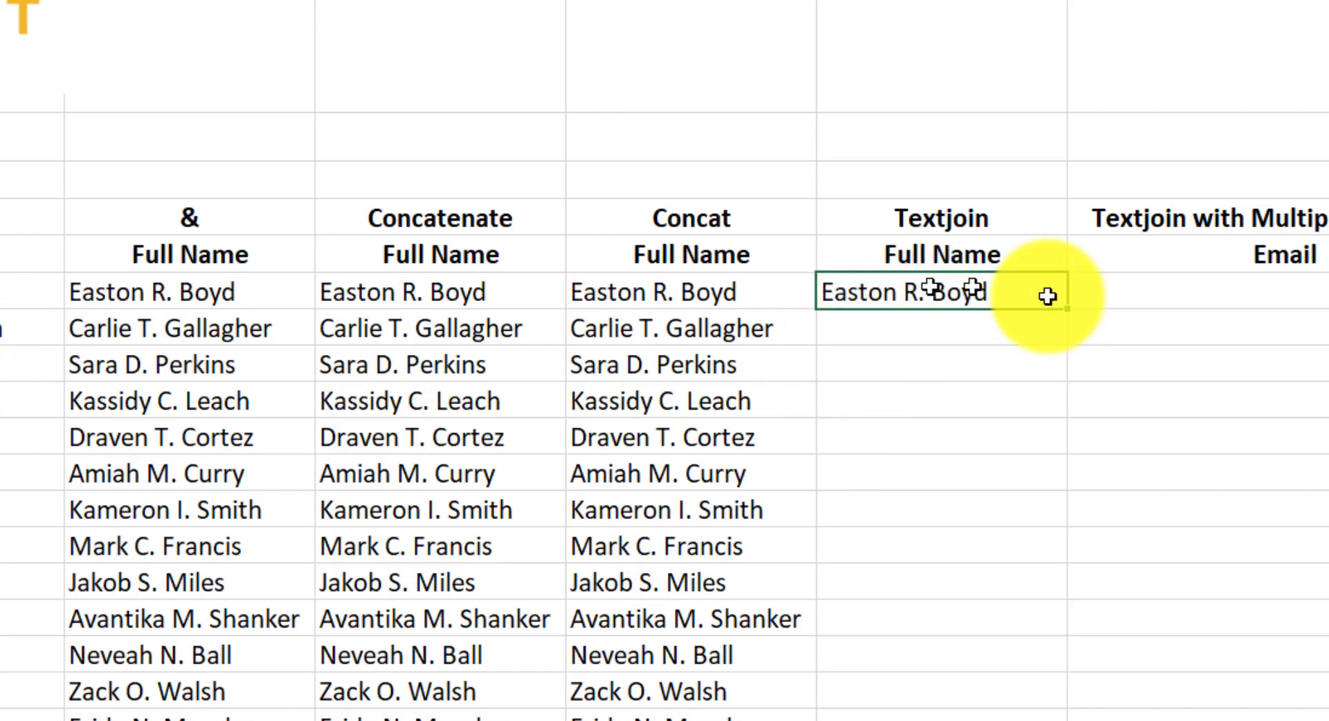
pyautogui.doubleClick(1067, 308)
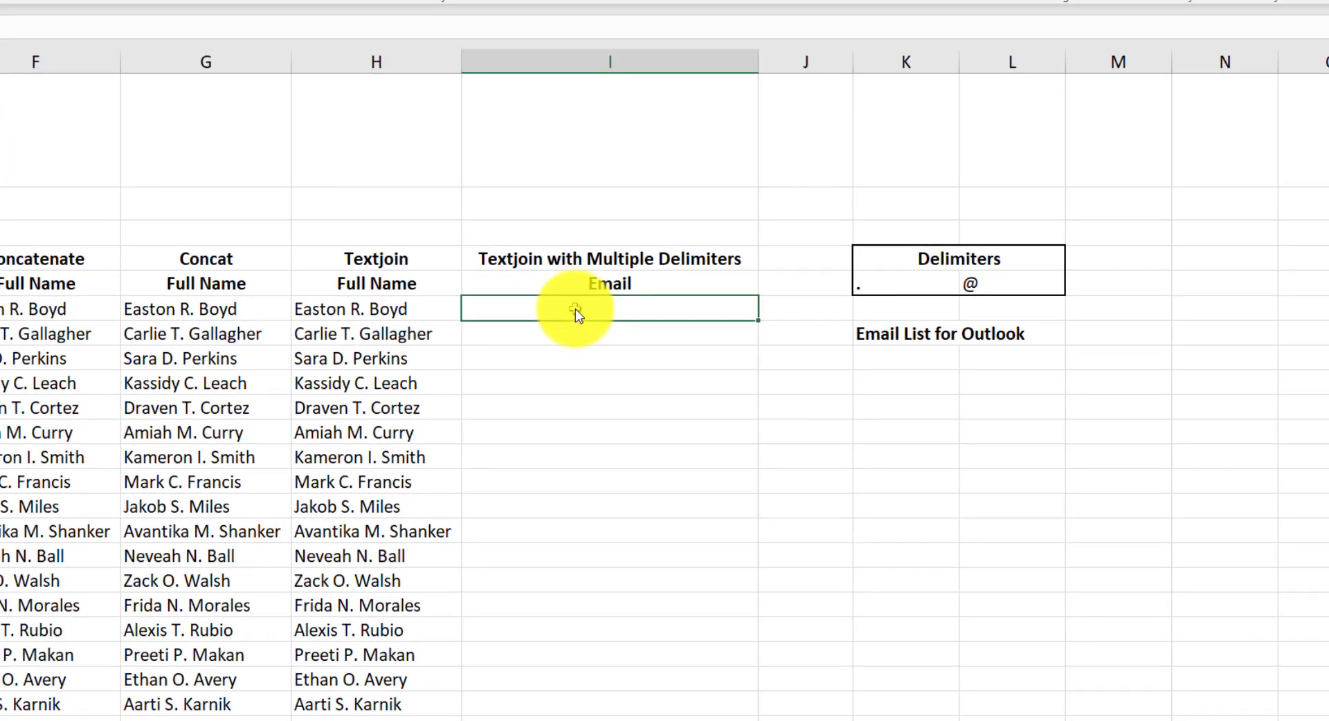
# Step: Build the email addresses with =TEXTJOIN($K$5:$L$5,TRUE,A6,C6,D6) in I6 and fill the formula down the Email column
pyautogui.write('=textjoin(')
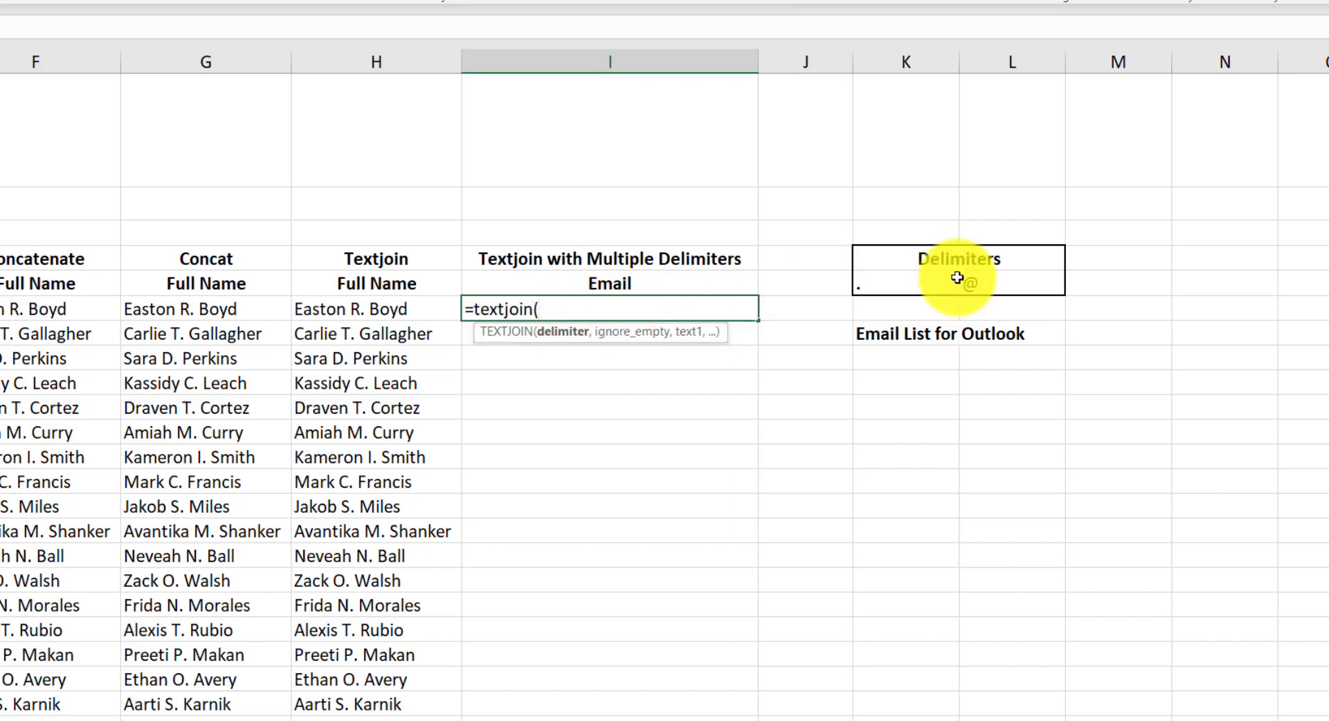
pyautogui.click(904, 295)
pyautogui.moveTo(904, 295); pyautogui.dragTo(994, 282)
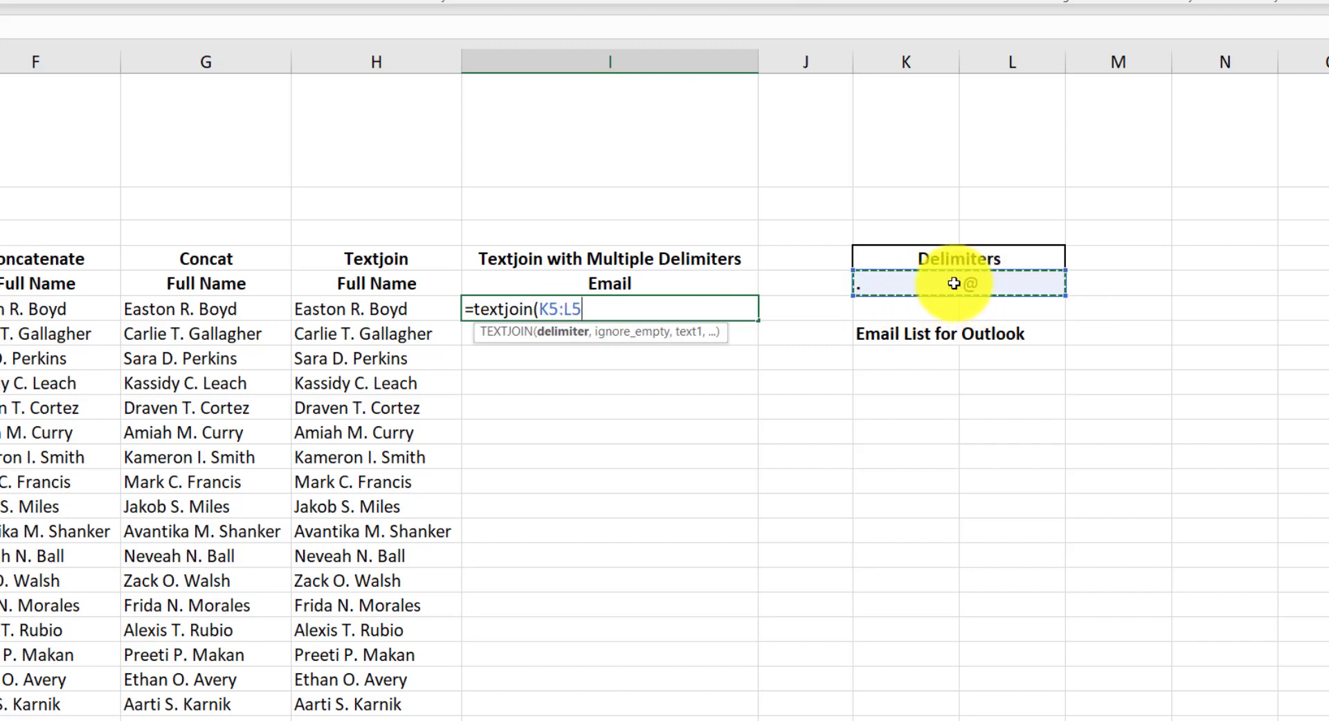
pyautogui.press('F4')
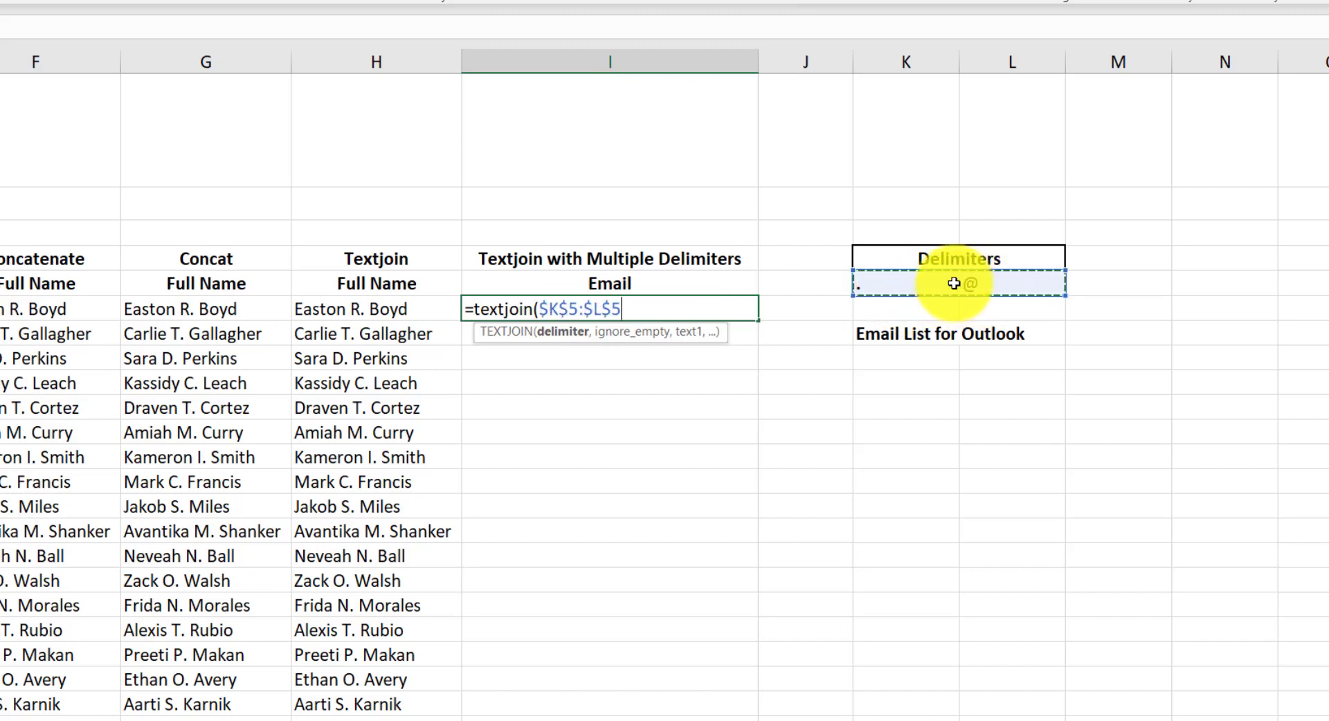
pyautogui.write(',')
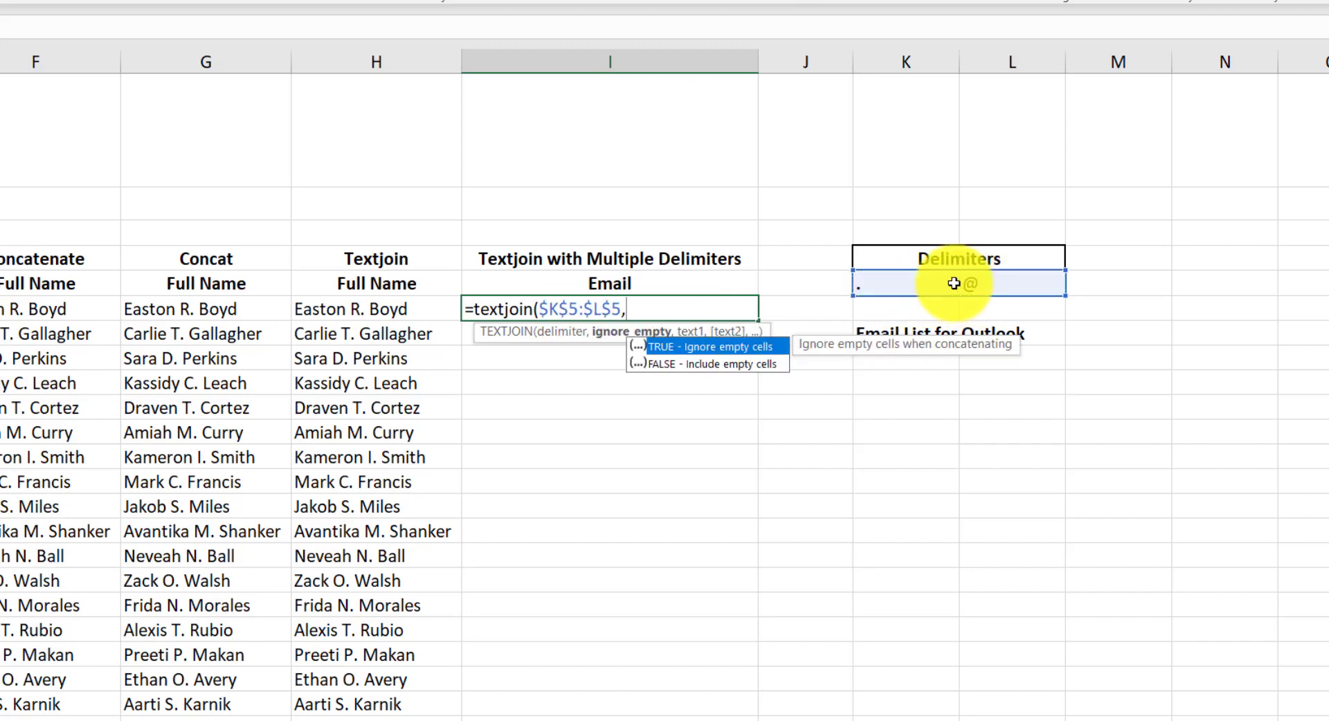
pyautogui.doubleClick(760, 351)
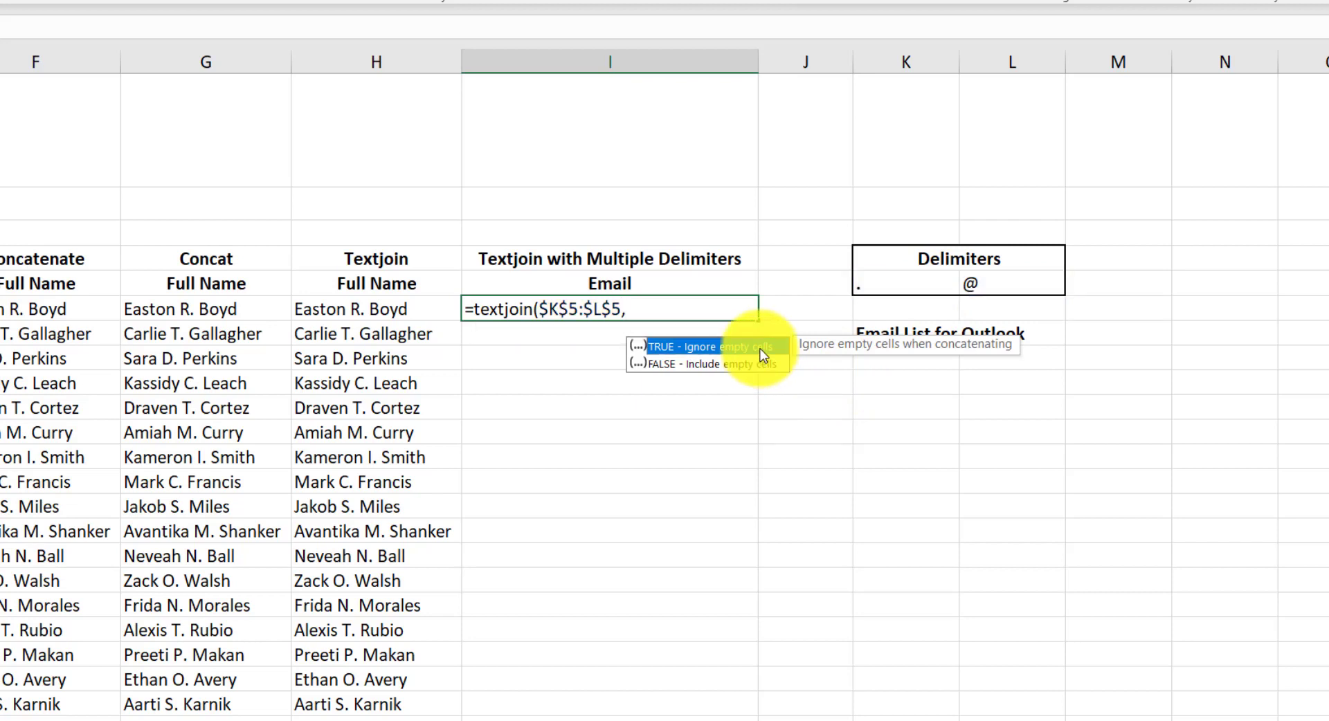
pyautogui.write(',')
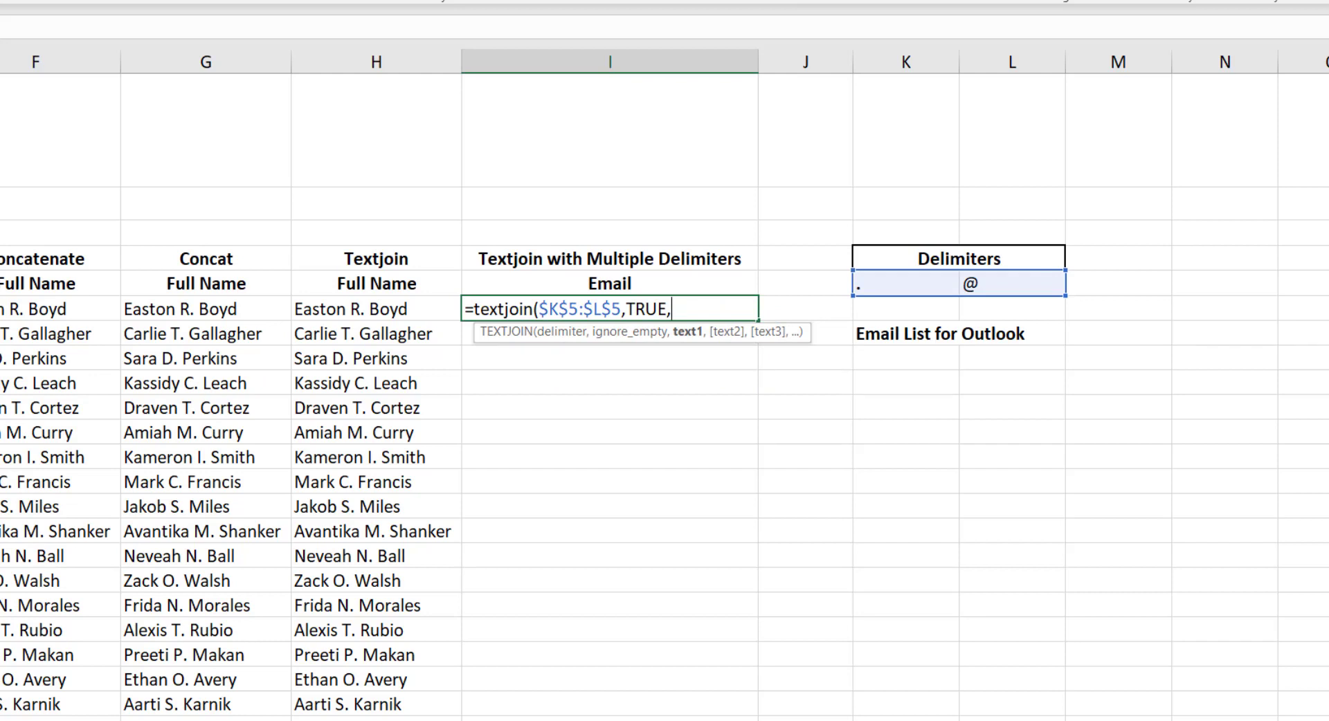
pyautogui.write('A6,C6')
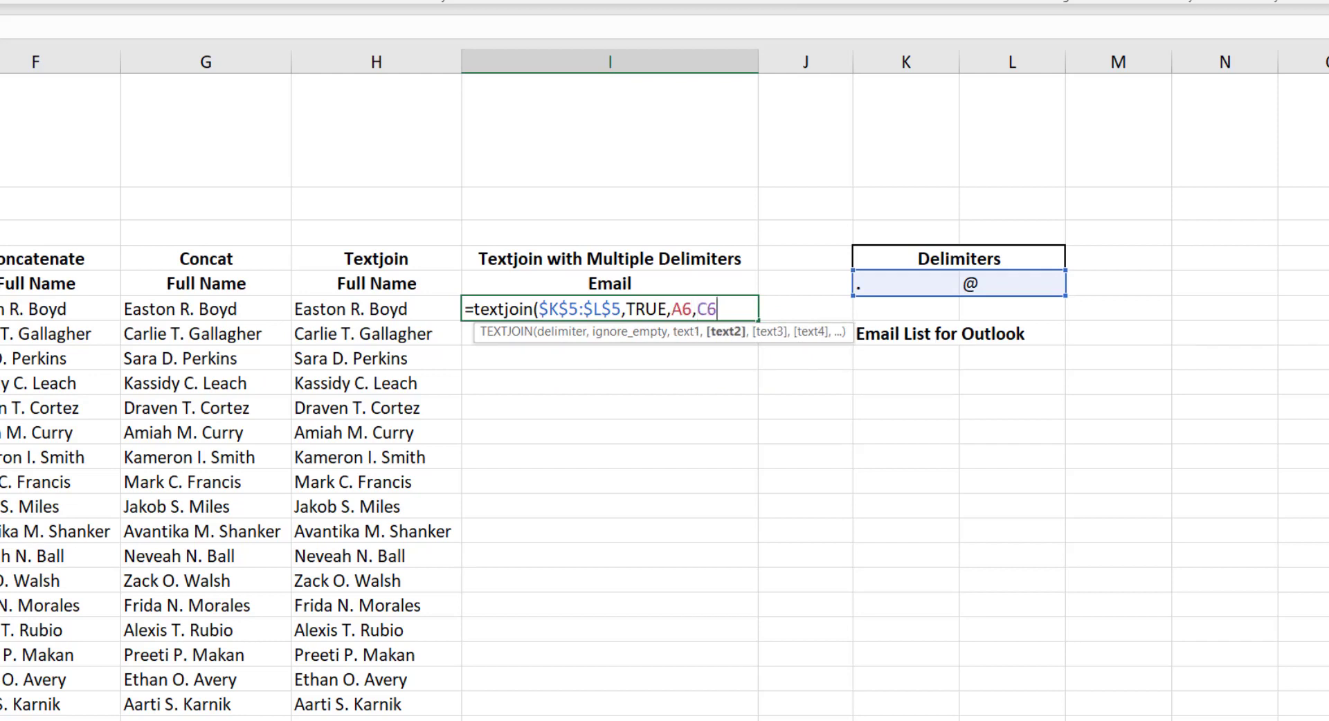
pyautogui.write(',')
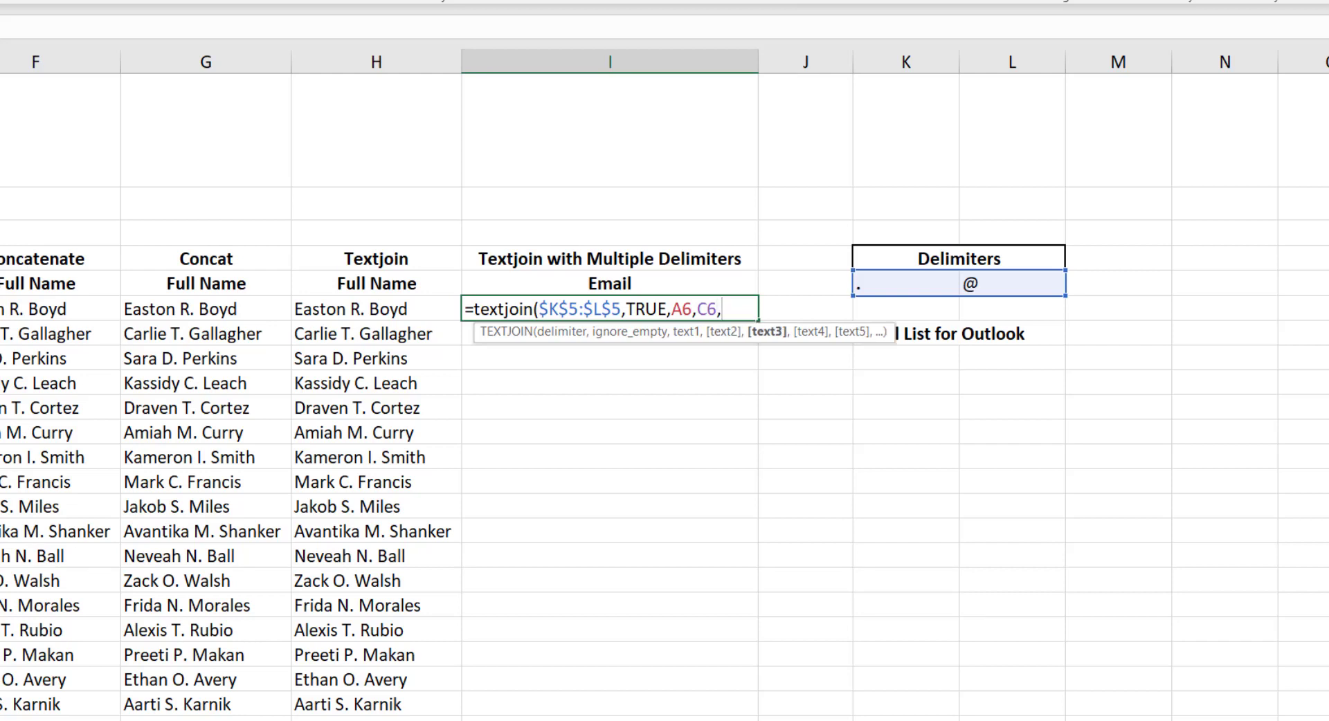
pyautogui.write('D6')
pyautogui.write(')')
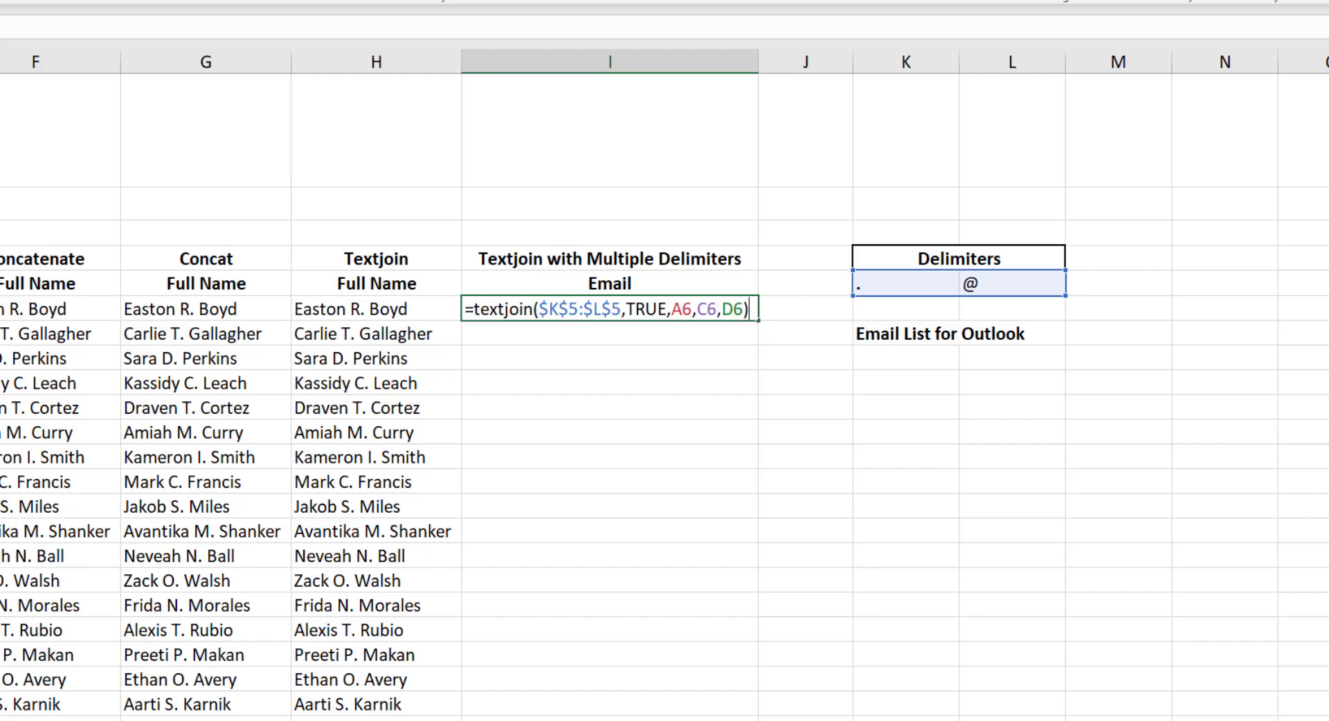
pyautogui.press('Return')
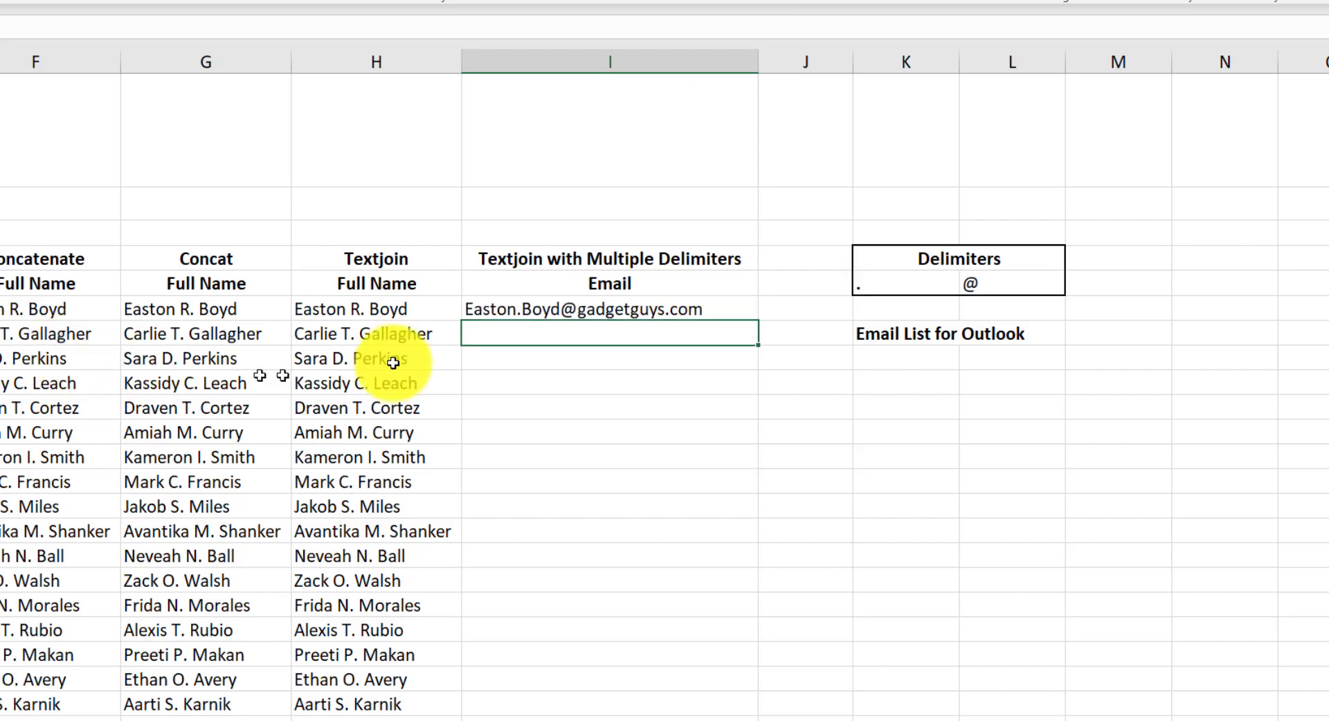
pyautogui.click(551, 309)
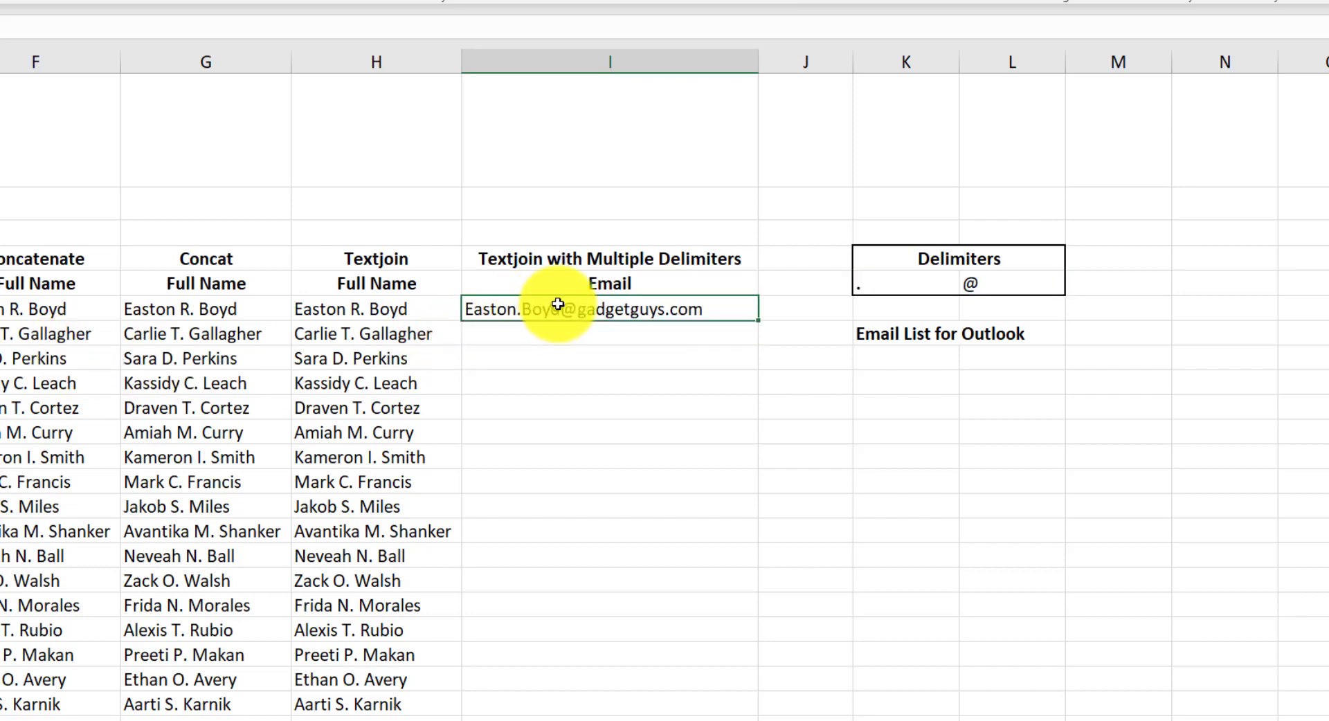
pyautogui.doubleClick(758, 321)
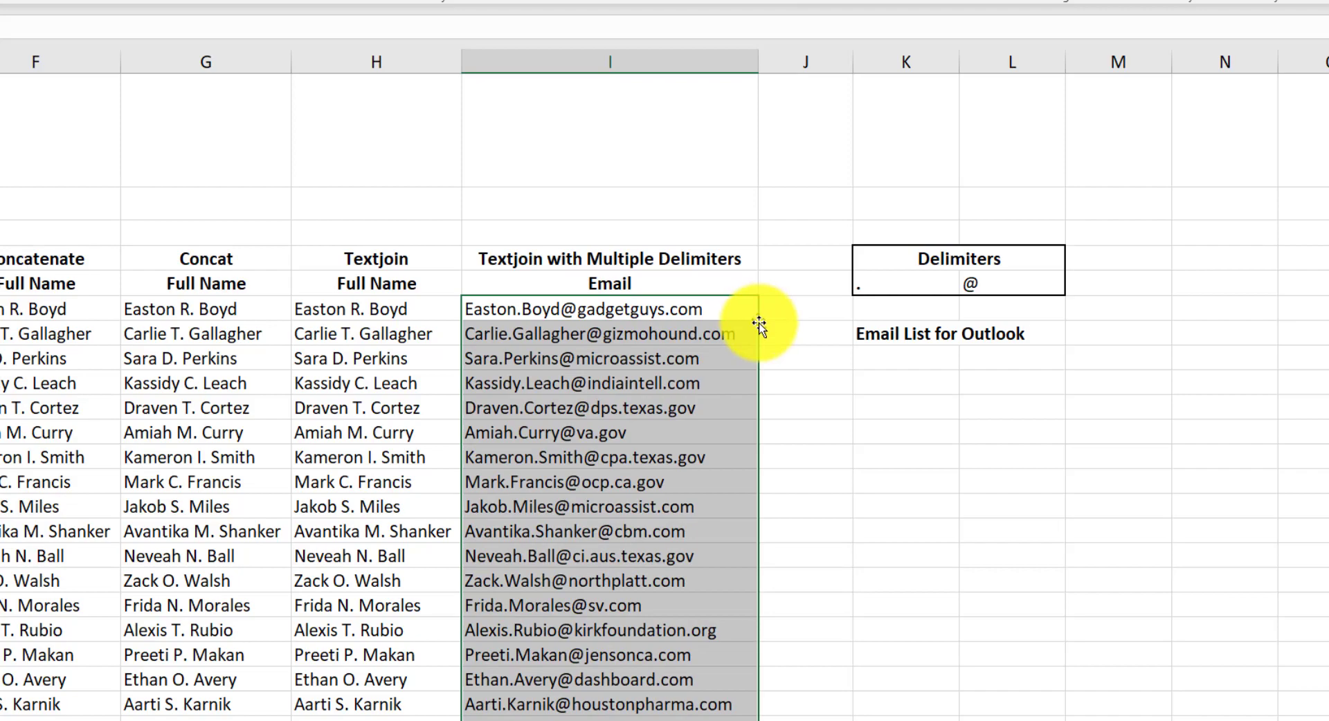
# Step: Enter =TEXTJOIN(";",TRUE,I6:I29) in K8, under Email List for Outlook, to join all the email addresses with semicolons
pyautogui.click(879, 354)
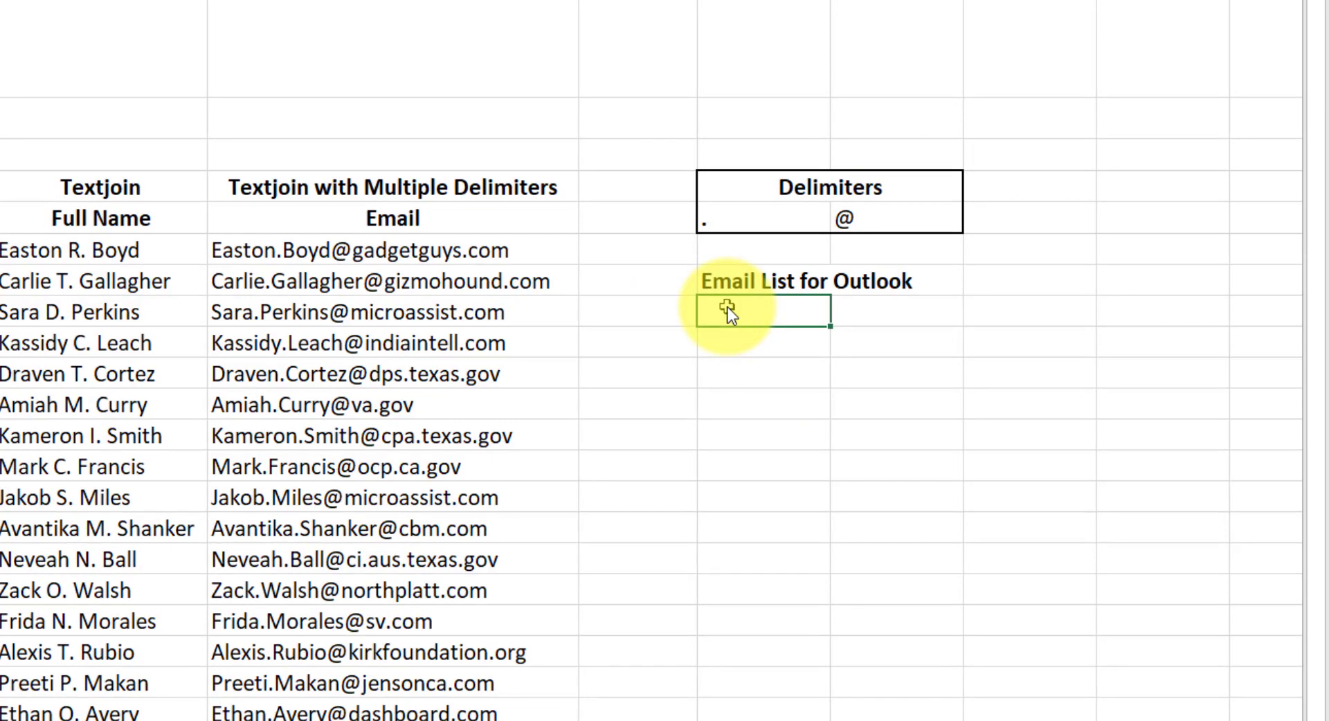
pyautogui.write('=tex')
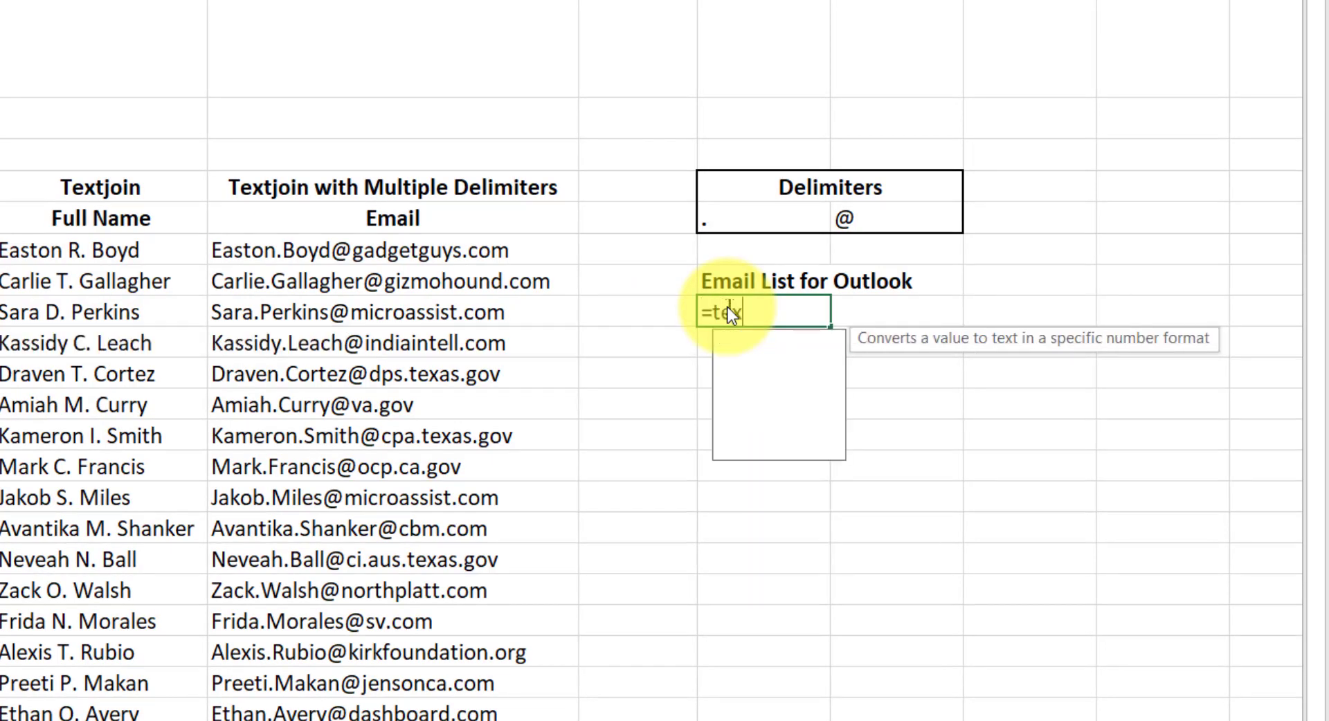
pyautogui.write('tjoin(')
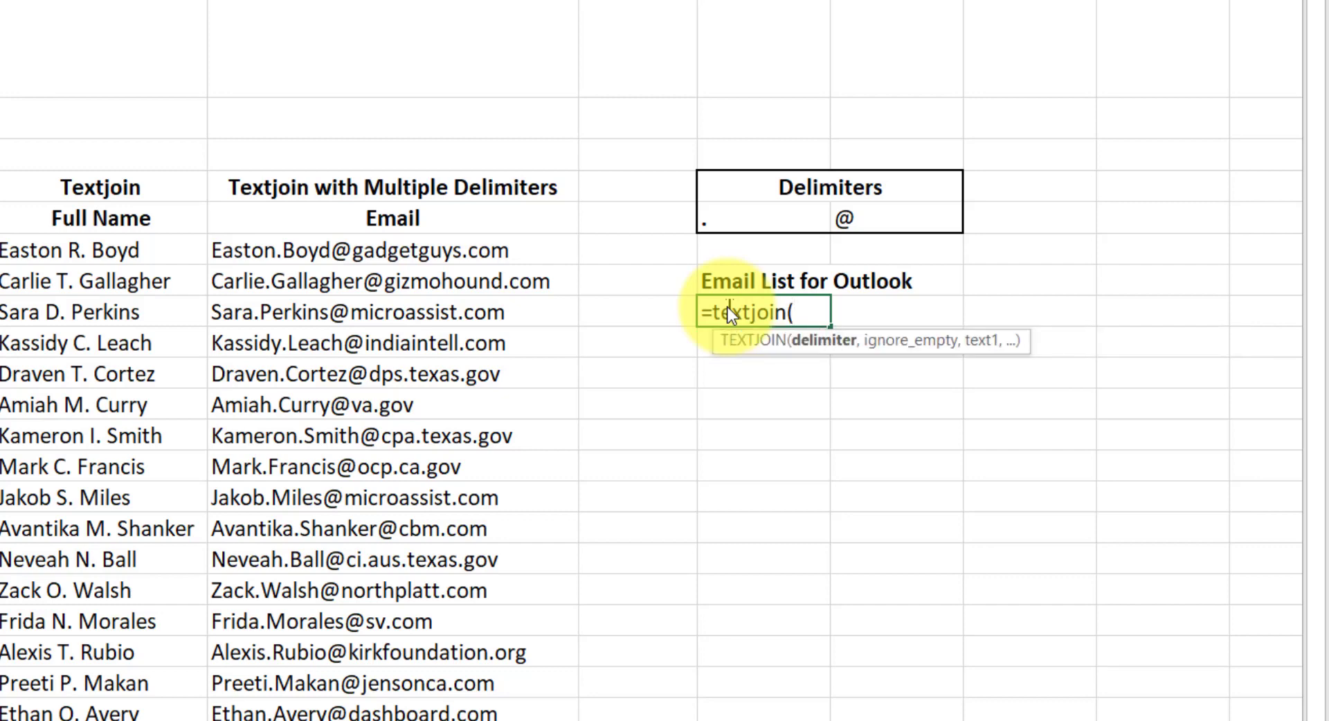
pyautogui.write('";",')
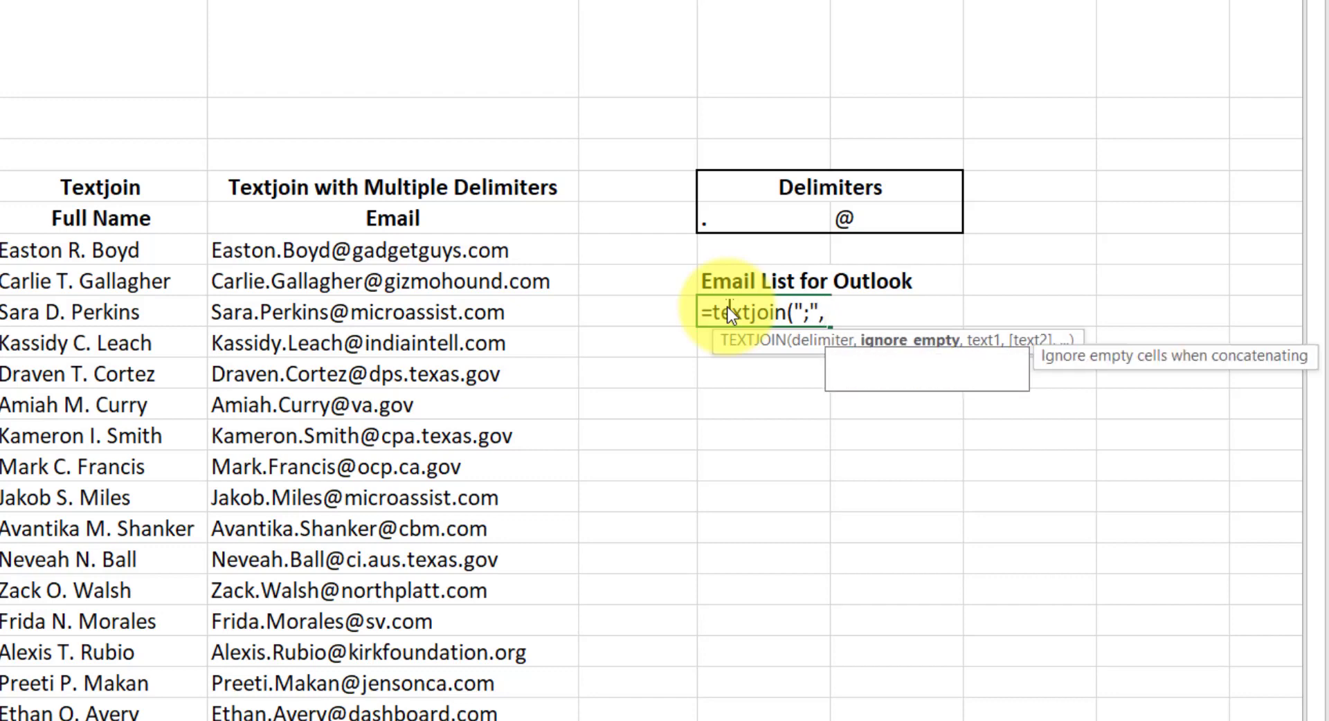
pyautogui.write('TRUE,')
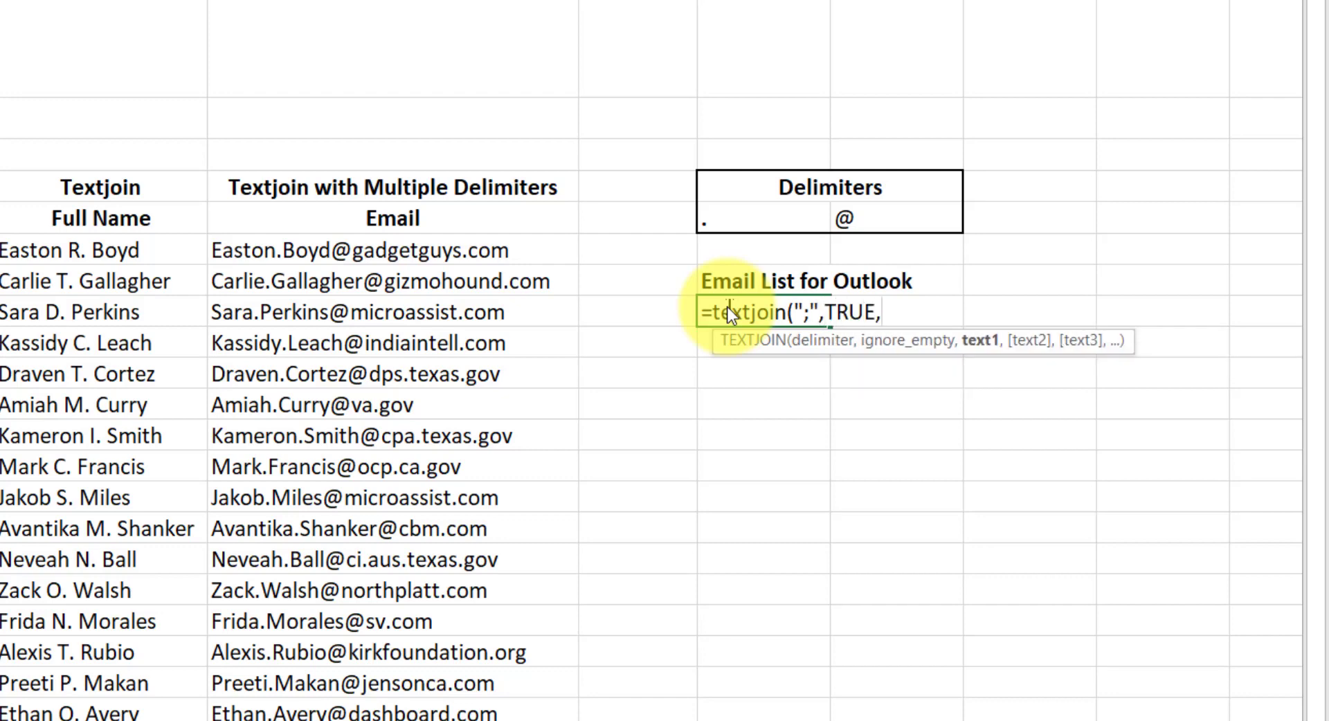
pyautogui.moveTo(377, 252); pyautogui.dragTo(388, 720)
pyautogui.write(')')
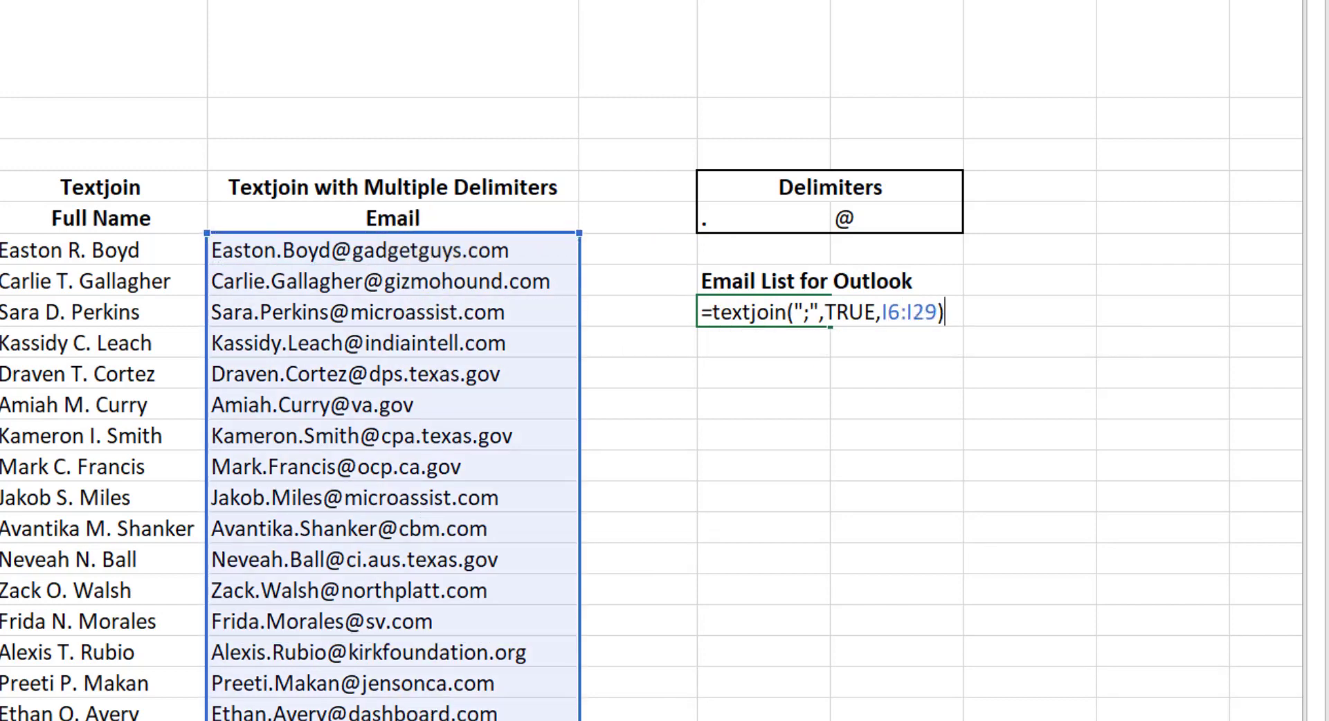
pyautogui.press('Return')
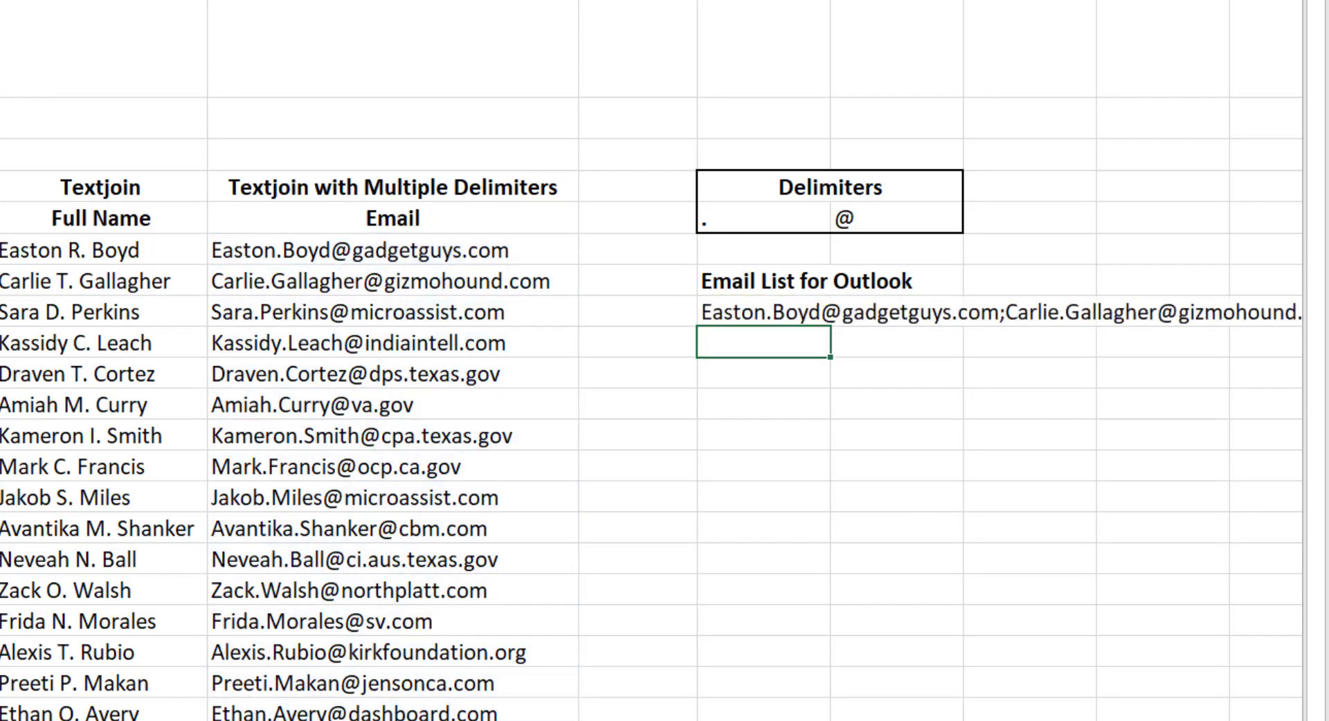